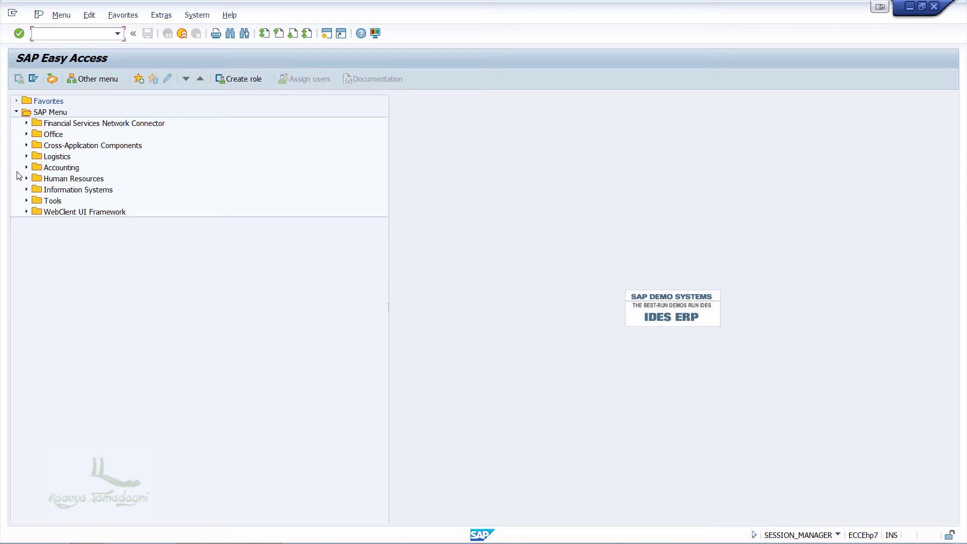
- Open the FBL5N customer line item display from the Accounts Receivable account functions in Financial Accounting
click(27, 167)
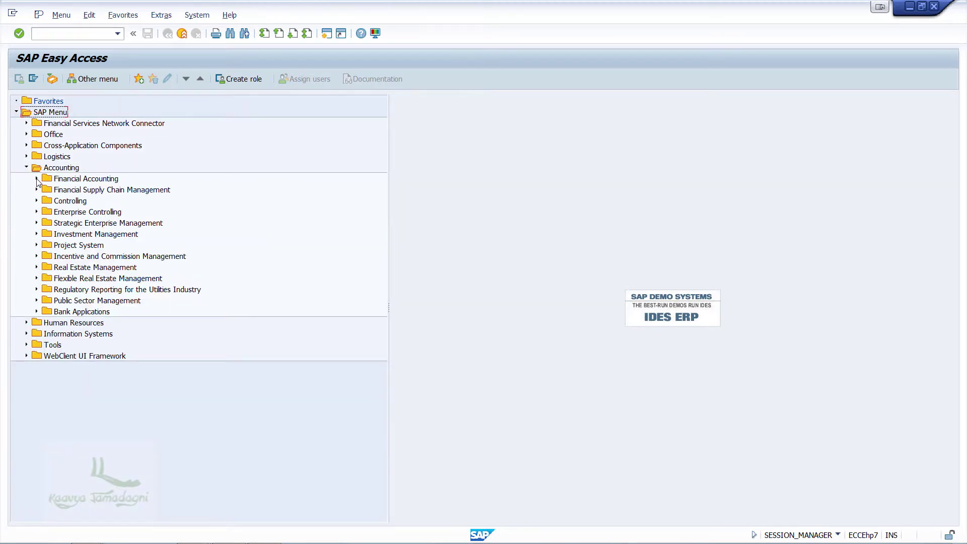
click(36, 179)
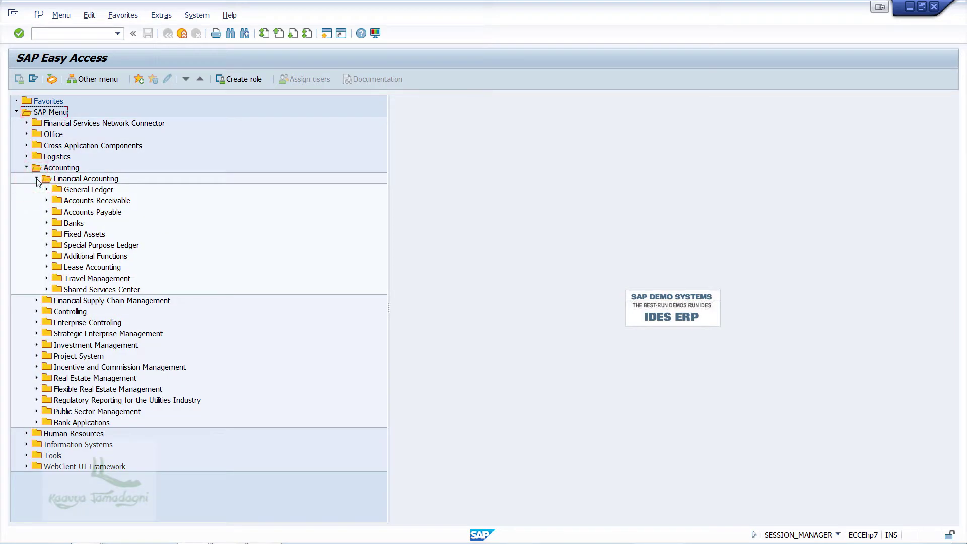
click(36, 178)
click(36, 179)
click(47, 201)
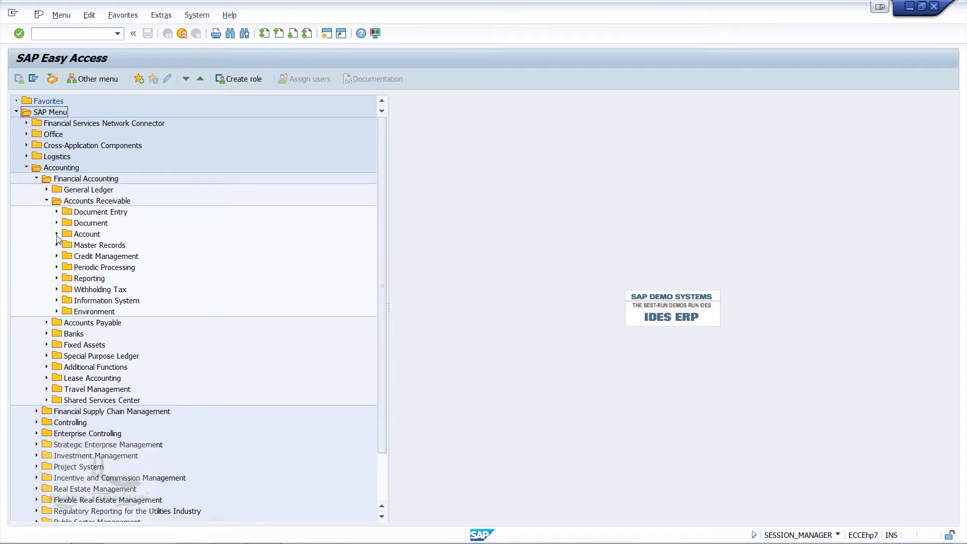
click(56, 234)
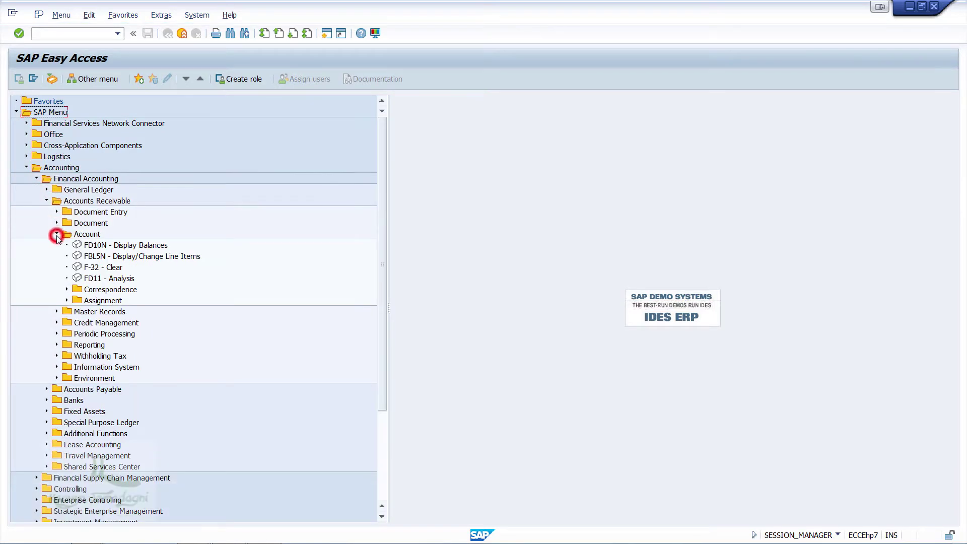
double_click(114, 257)
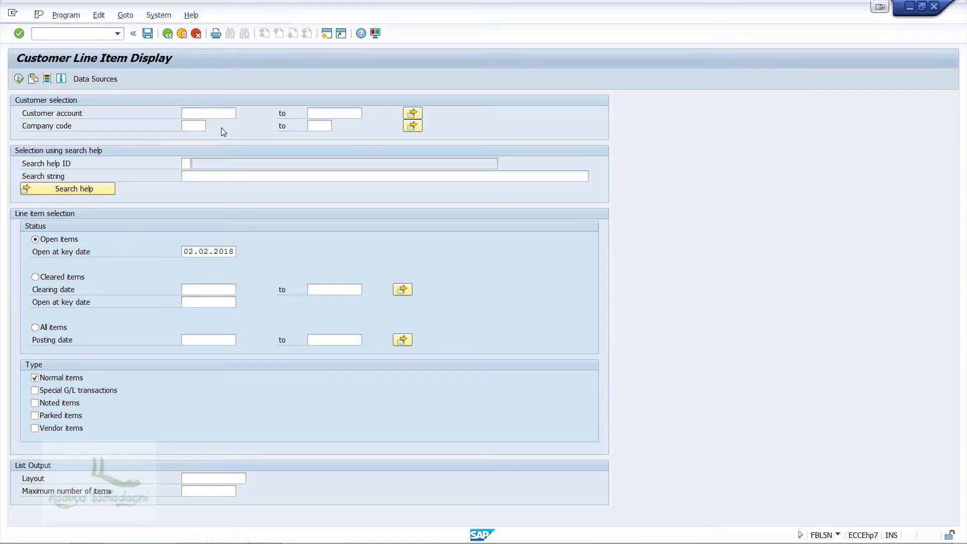
- Select the customer Ebay by searching in company code ABCC and display all its normal line items
key(F4)
click(365, 297)
text(ABCC)
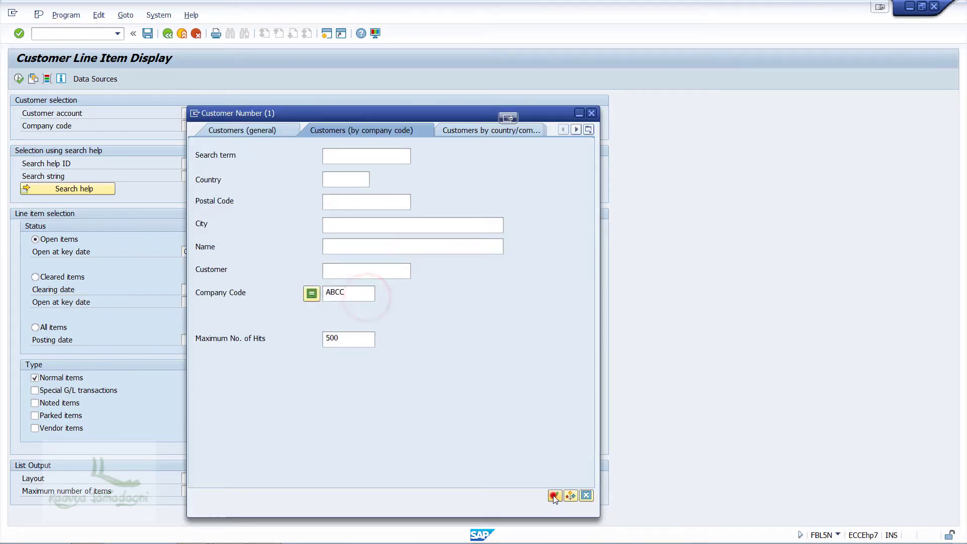
click(555, 496)
double_click(283, 109)
click(50, 328)
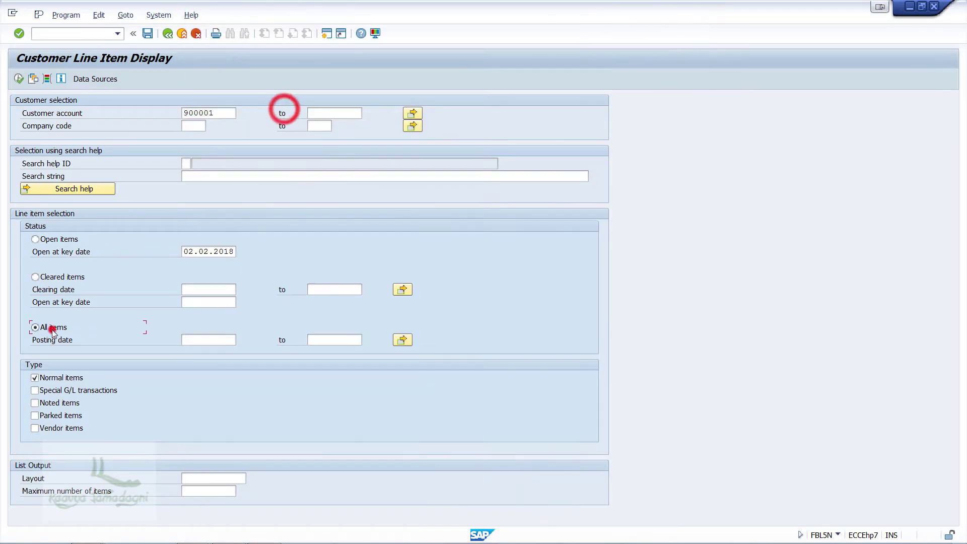
click(19, 79)
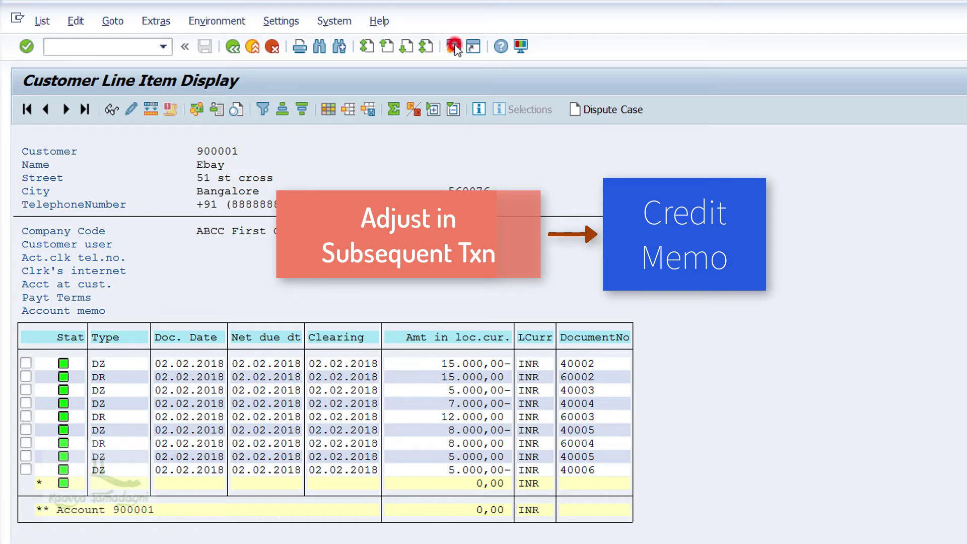
- Start a new session and open the FB75 Credit Memo transaction from the Accounts Receivable document entry functions
click(456, 48)
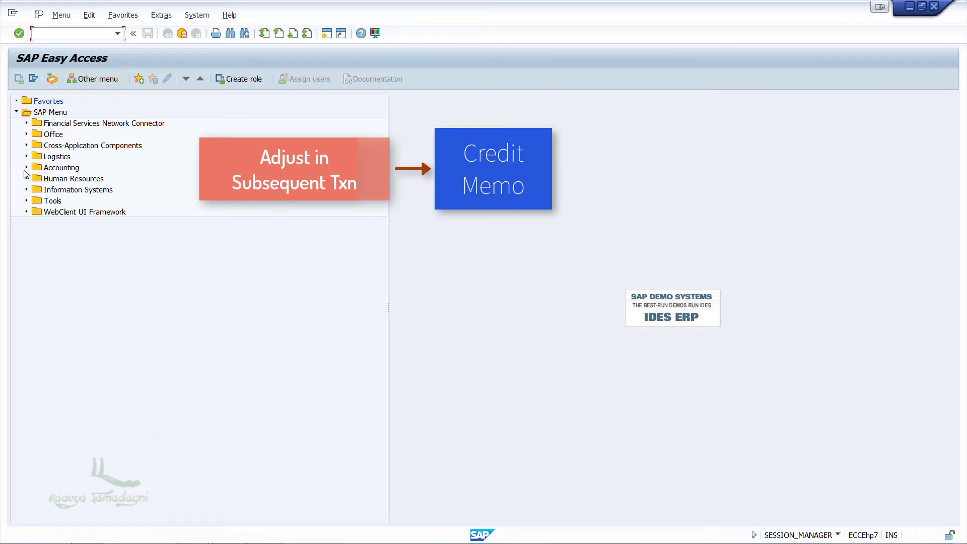
click(27, 168)
click(36, 178)
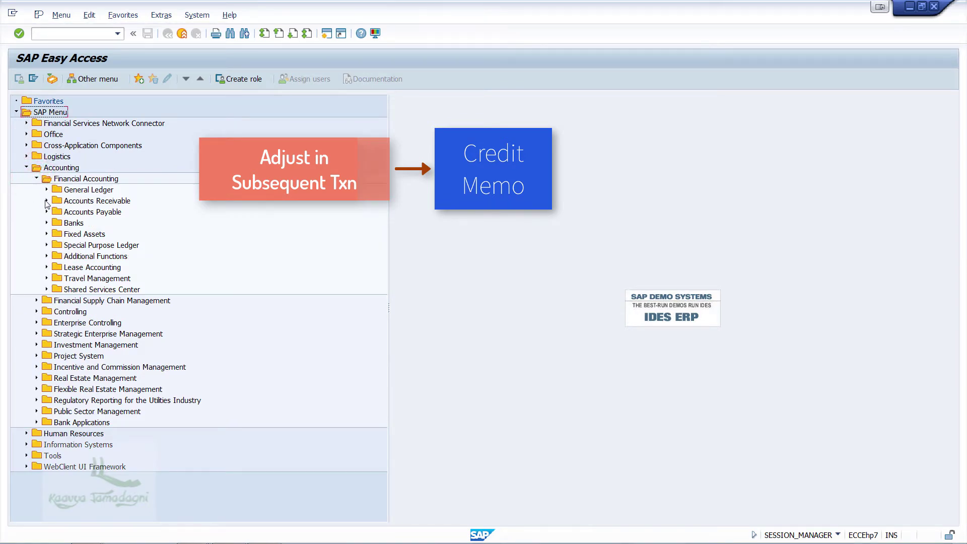
click(46, 201)
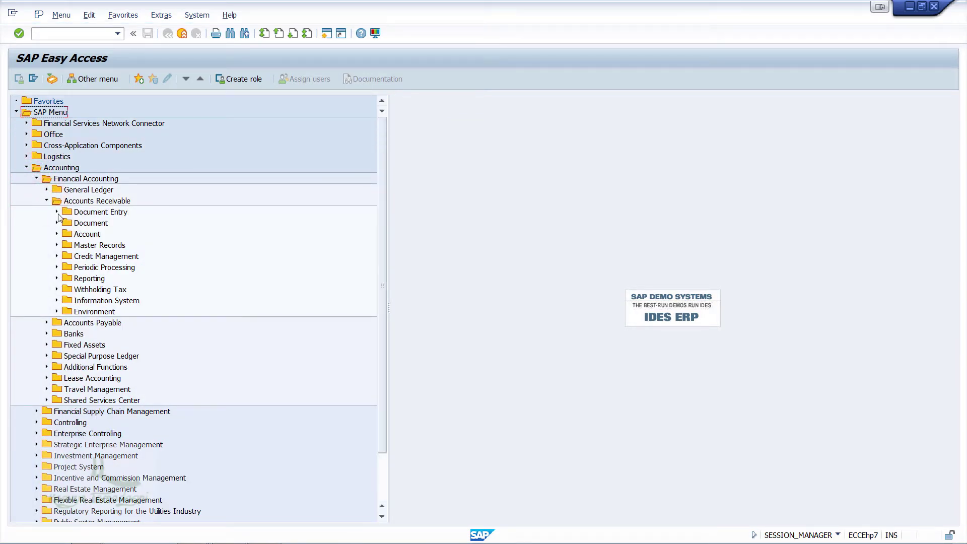
click(57, 211)
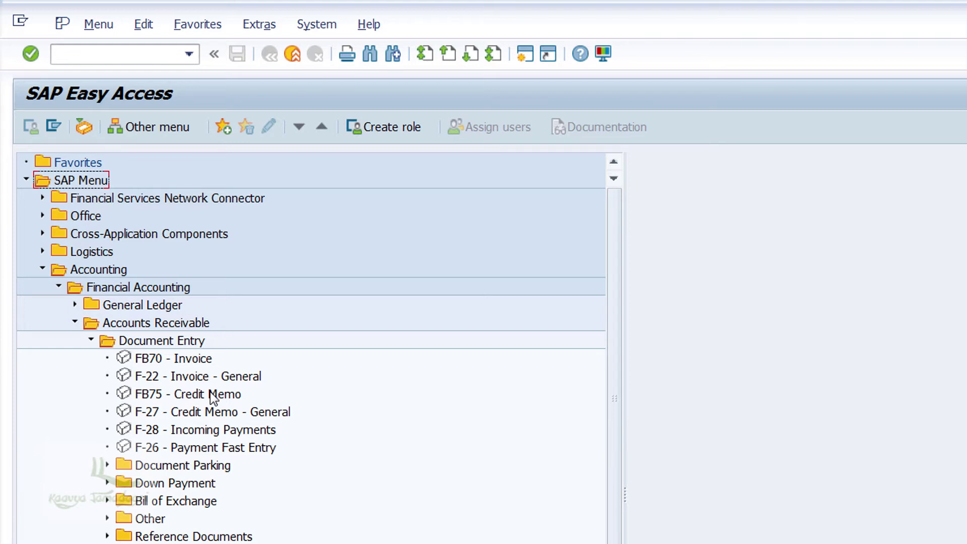
click(210, 392)
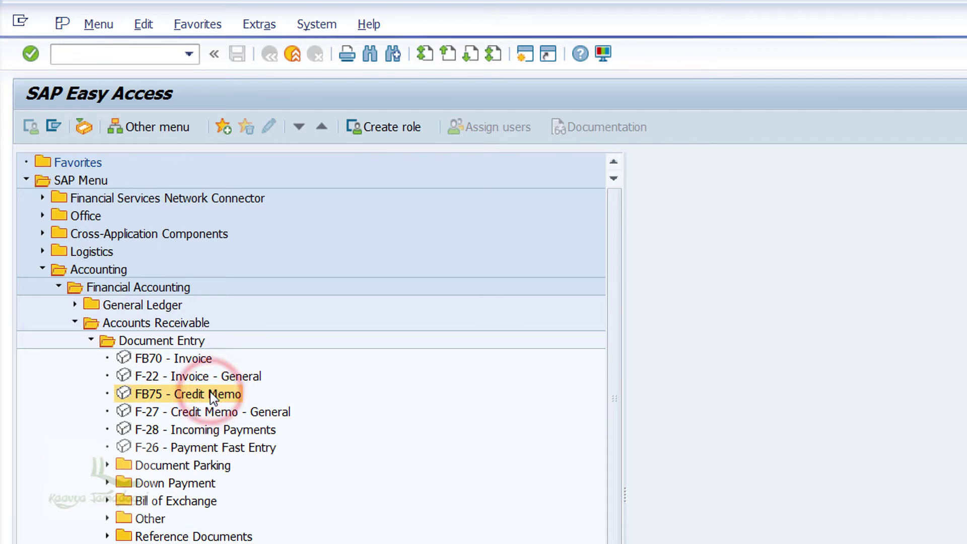
double_click(210, 392)
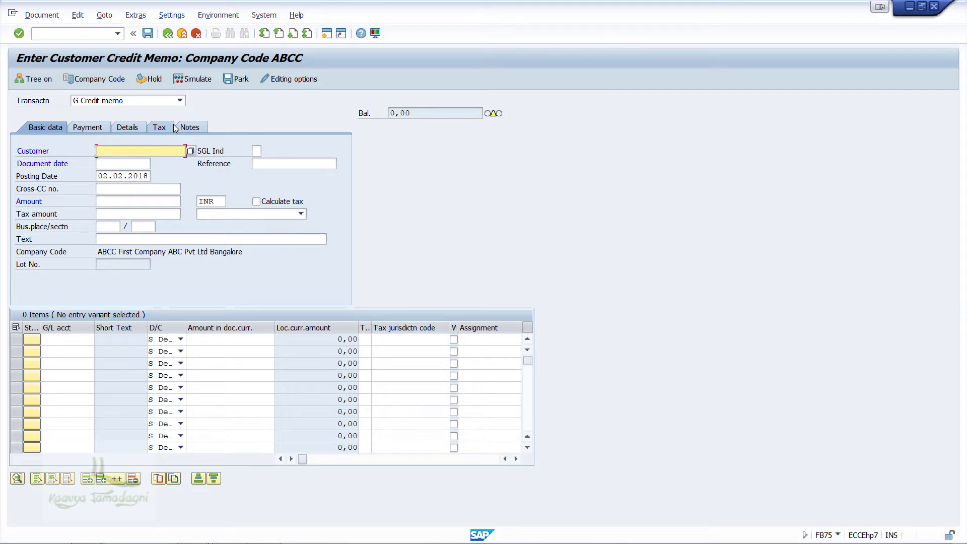
- Fill in the credit memo's basic data with Ebay's customer number, document date 02.02.2018 and an amount of 2000 INR
text(900001)
click(146, 159)
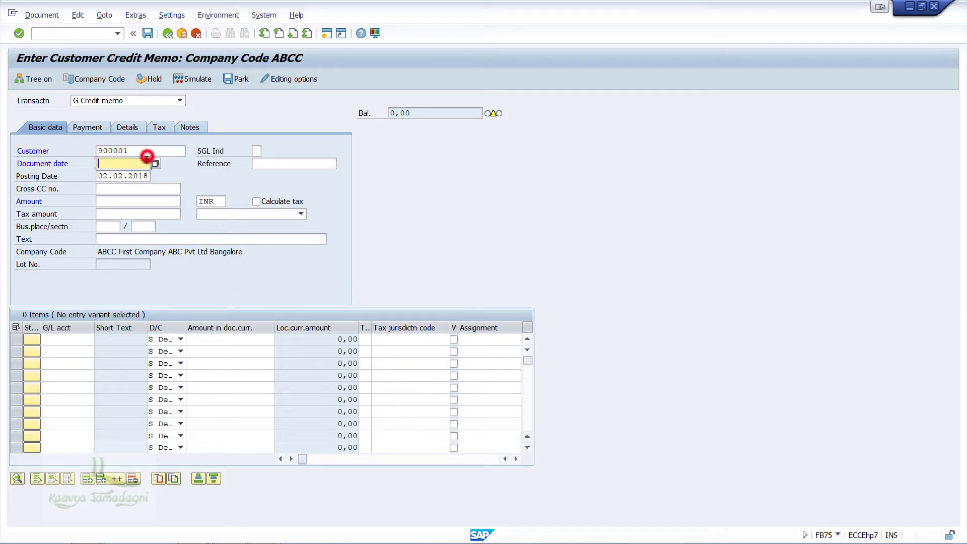
key(F4)
click(249, 254)
click(115, 201)
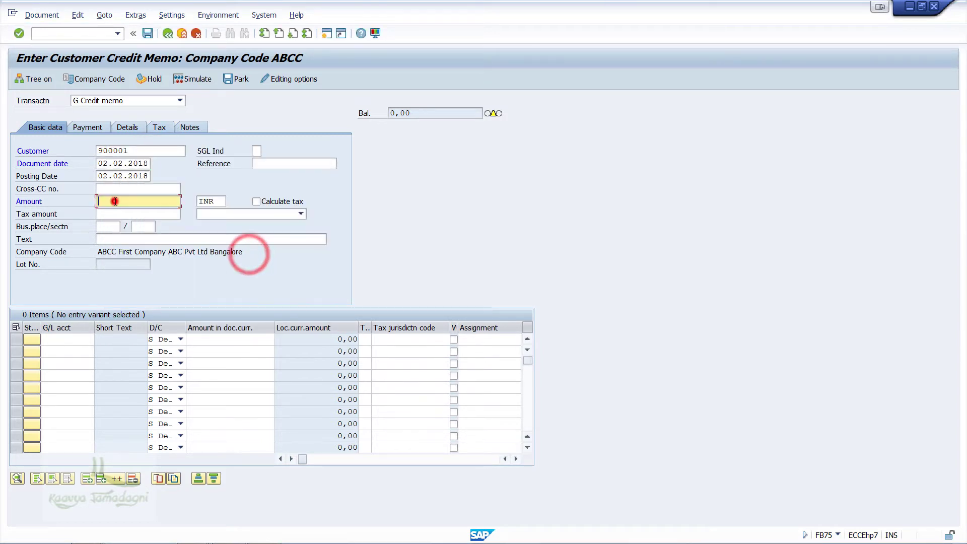
text(2000)
- Enter a debit line item for the Credit Sales G/L account in company code ABCC with an amount of 2000
click(78, 339)
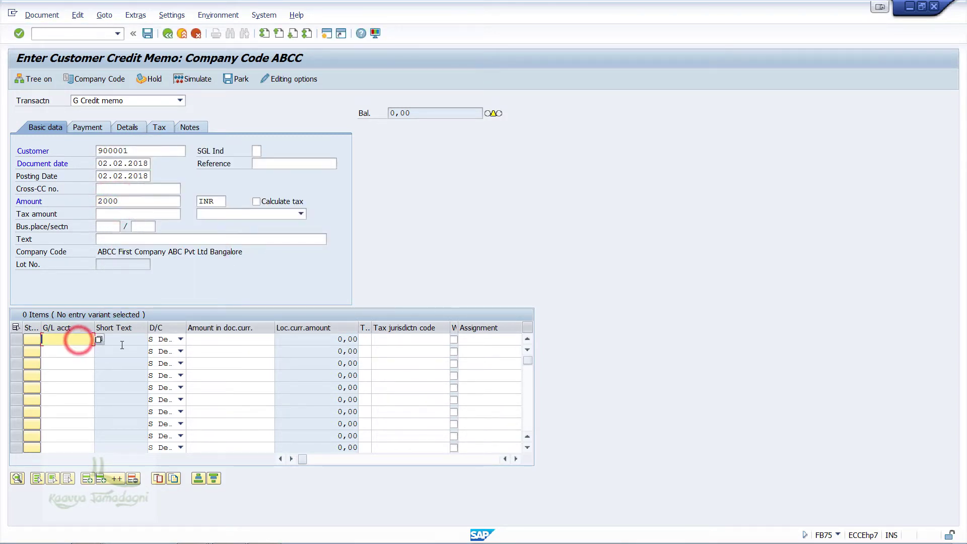
key(F4)
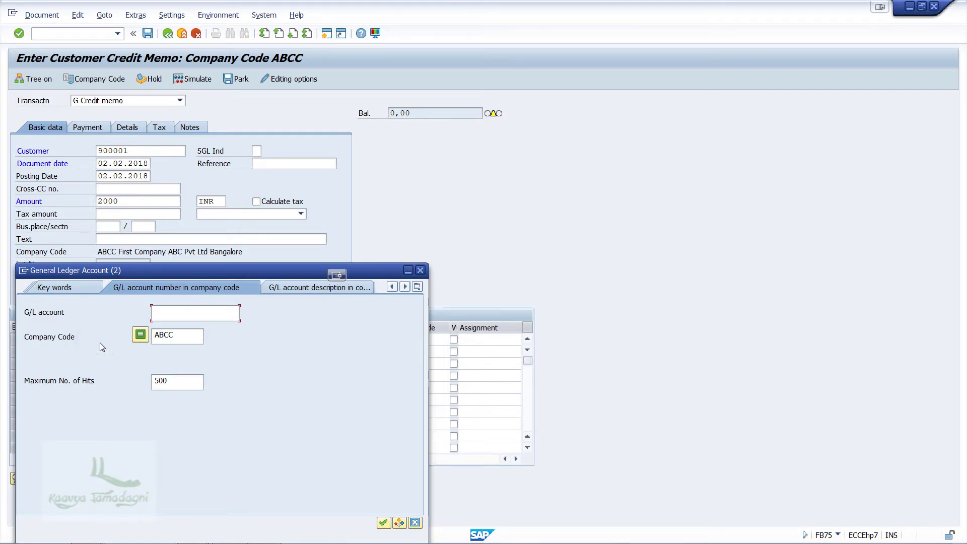
click(383, 522)
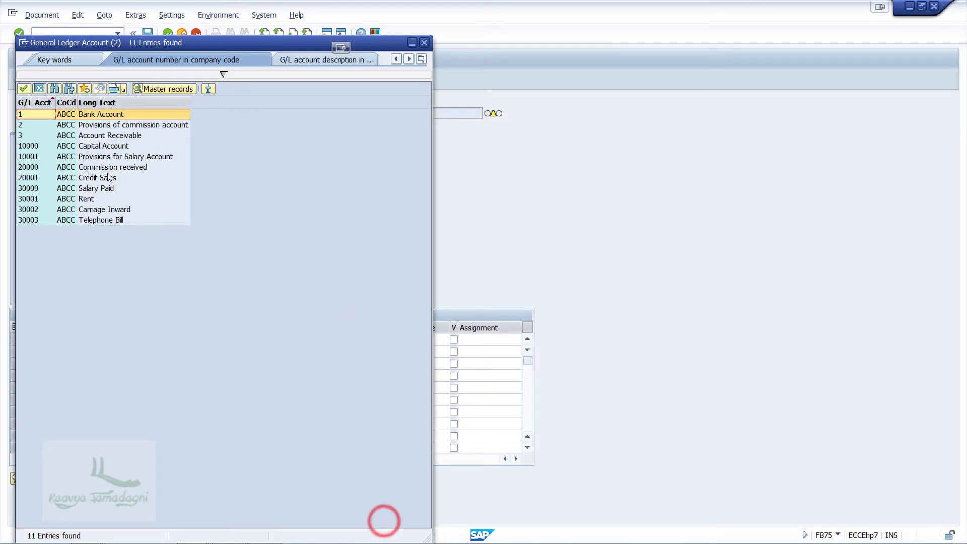
double_click(108, 177)
click(210, 339)
text(2000)
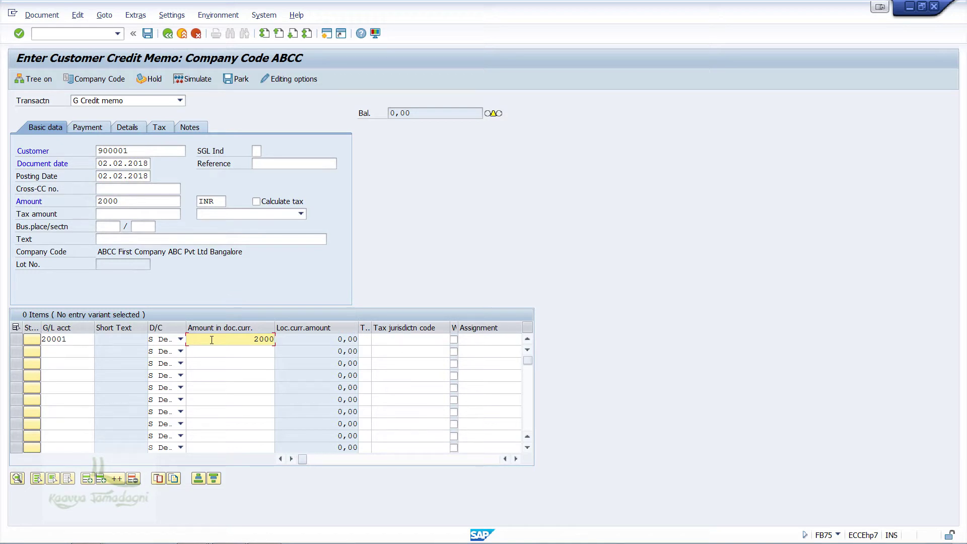
- Simulate the customer credit memo to review its posting keys and line items, and post the document
click(190, 79)
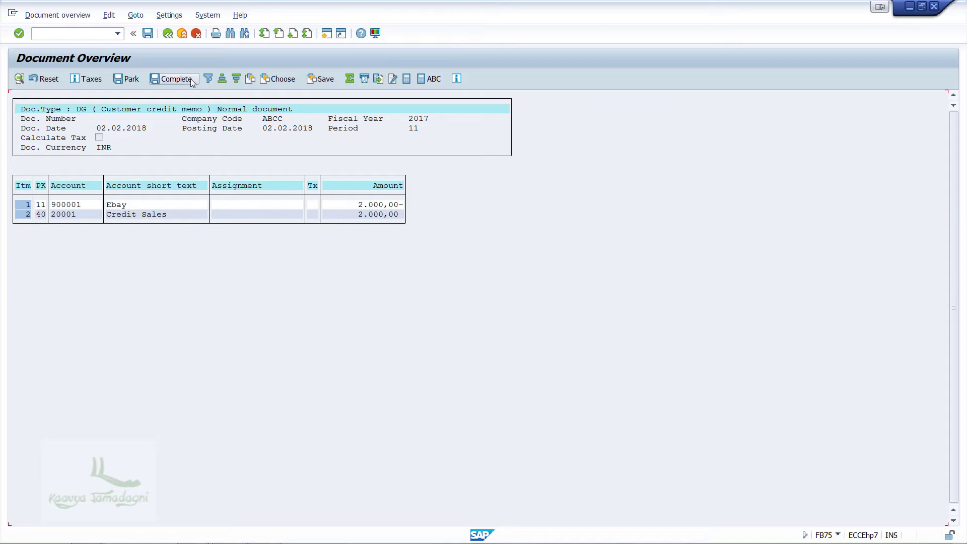
click(190, 79)
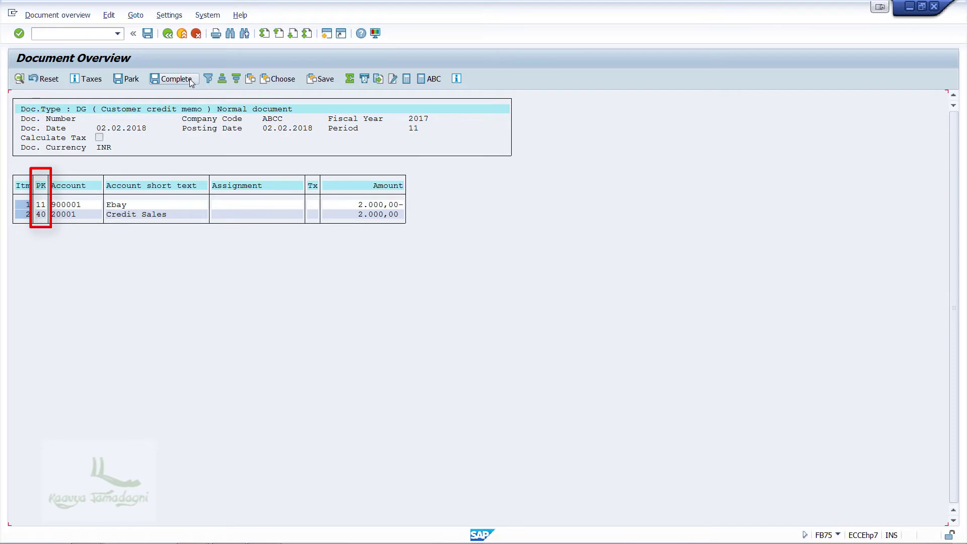
click(147, 38)
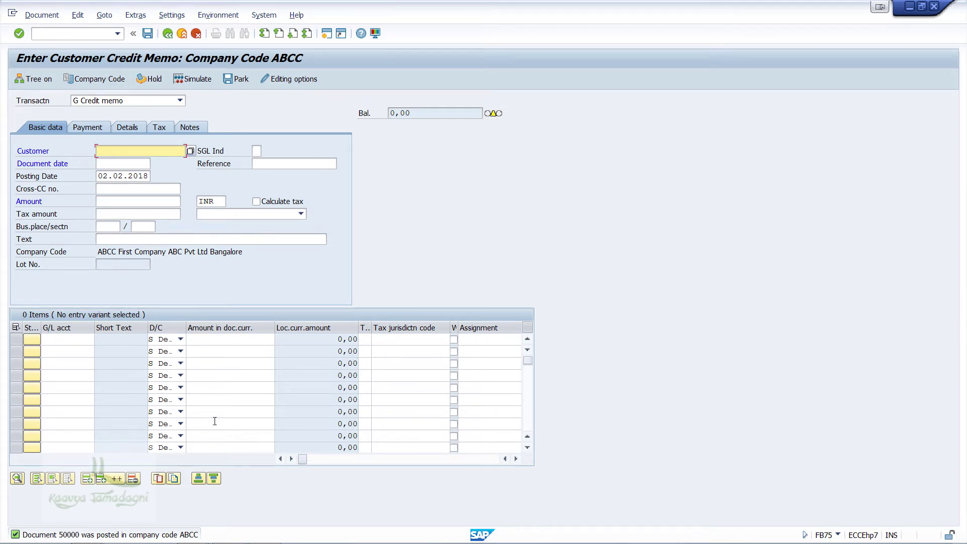
- Switch to the session with the Customer Line Item Display and refresh the list of items
click(193, 530)
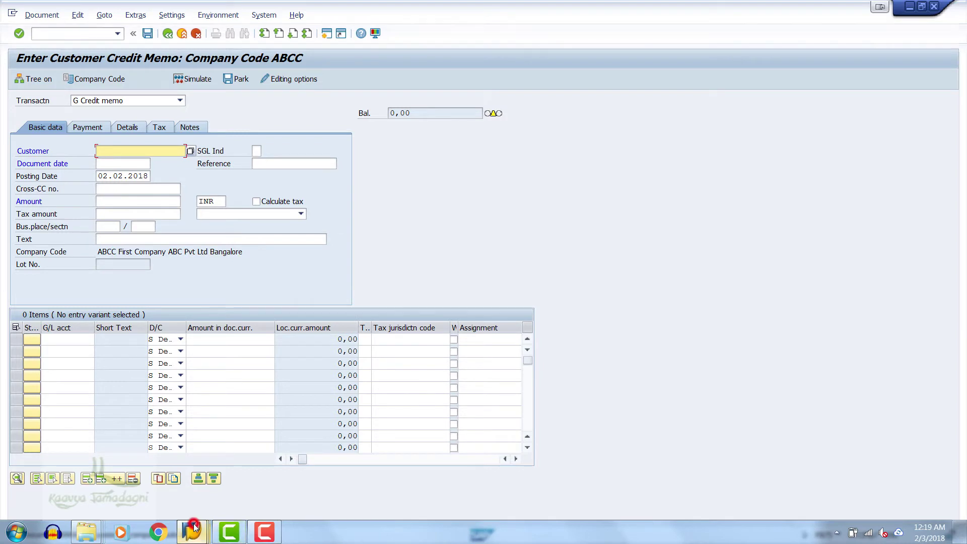
click(237, 460)
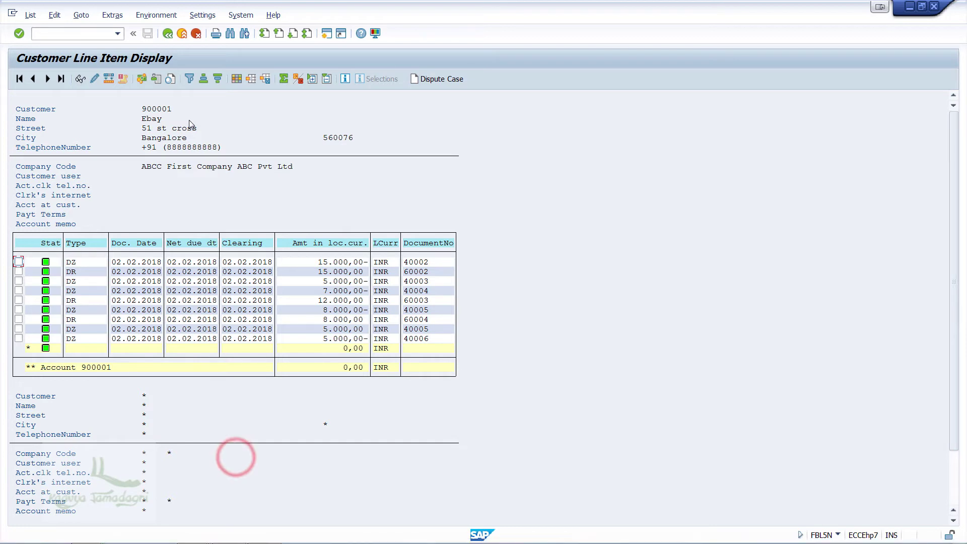
click(31, 16)
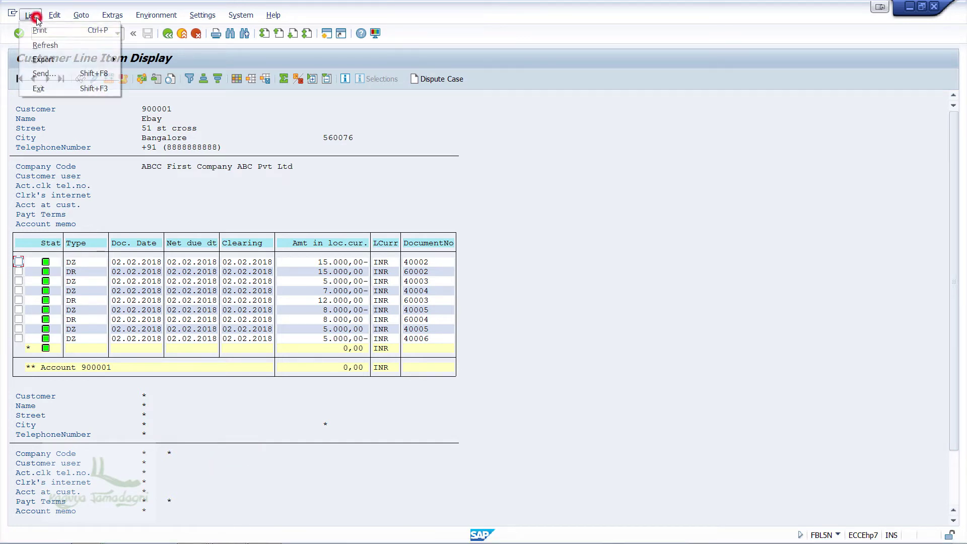
click(49, 46)
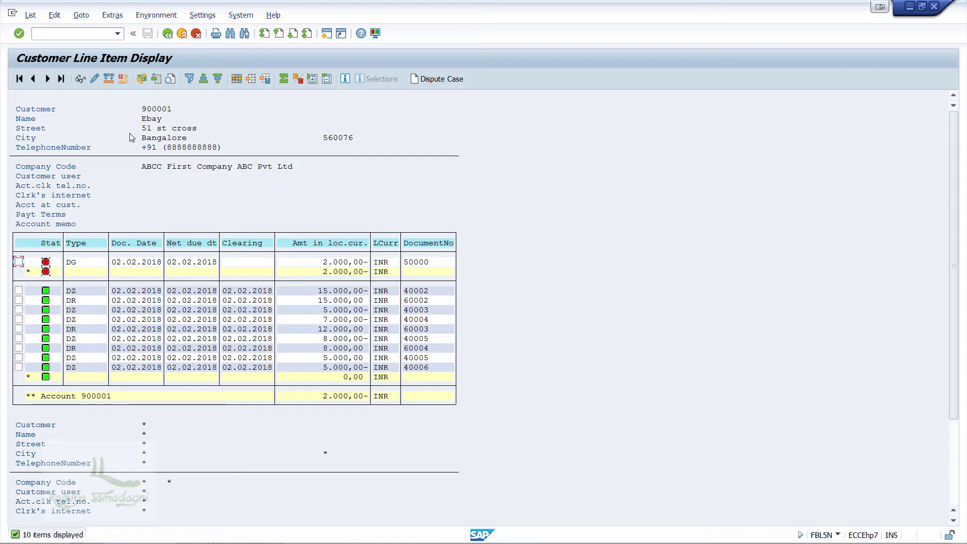
- Open the FBL3N G/L account line item display in a new session with the command /ofbl3n
click(79, 35)
text(/ofbl)
text(5n)
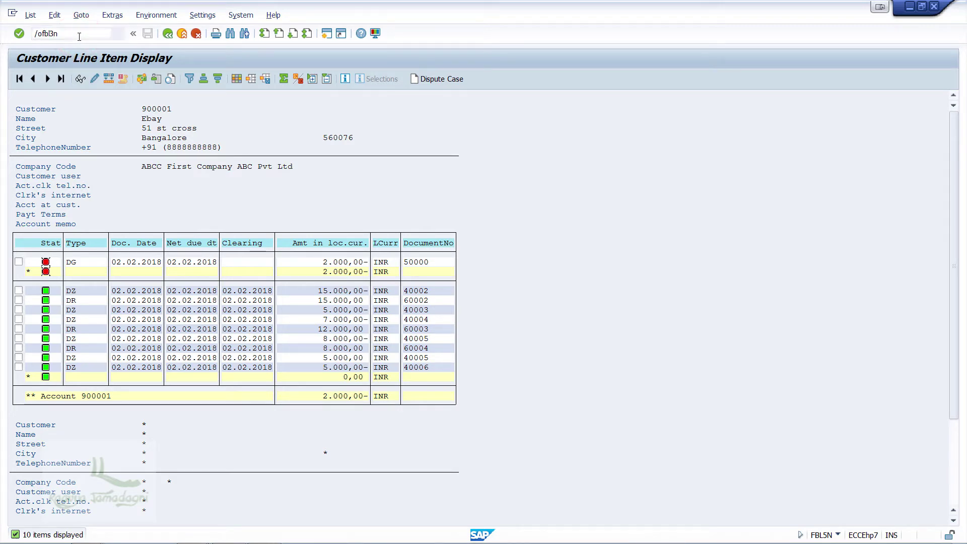
key(Return)
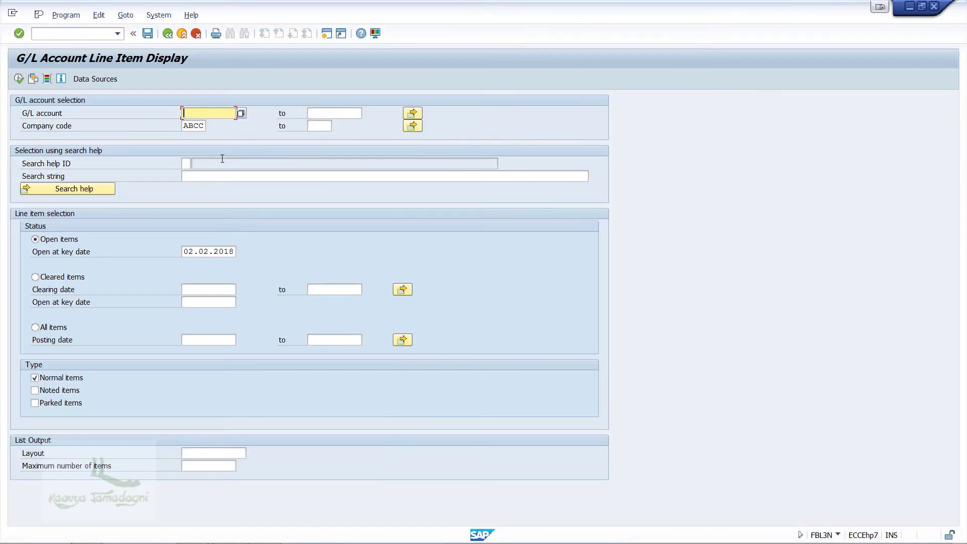
- Select the Account Receivable G/L account in company code ABCC and display all its line items
key(F4)
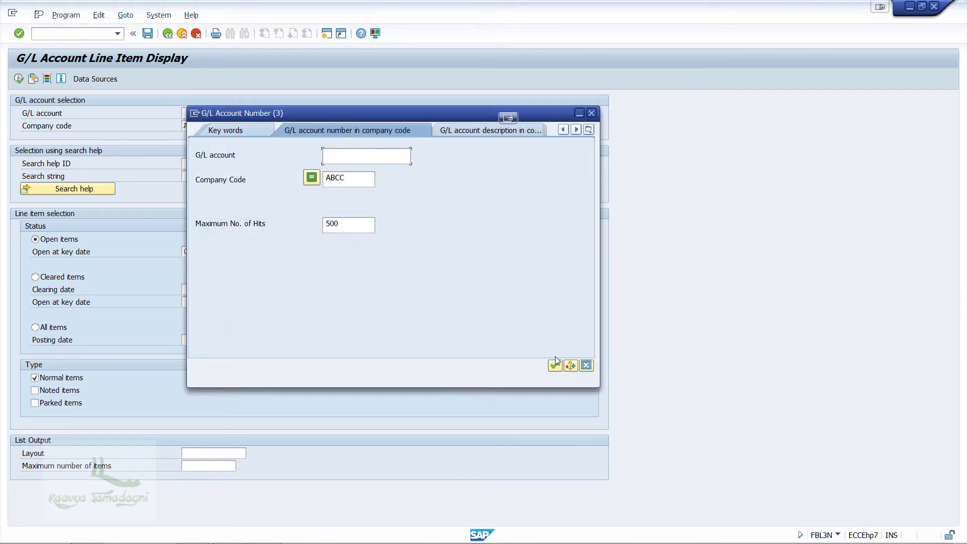
click(554, 367)
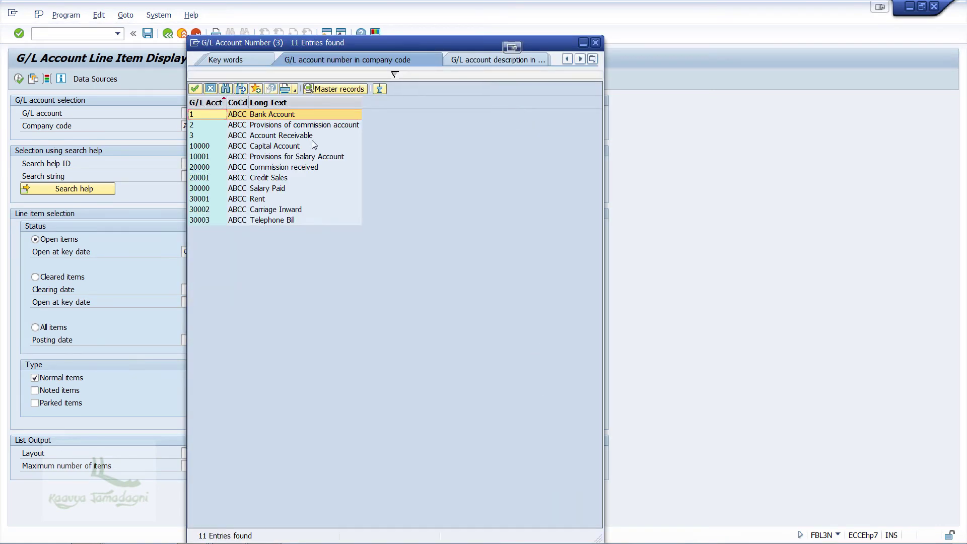
double_click(300, 135)
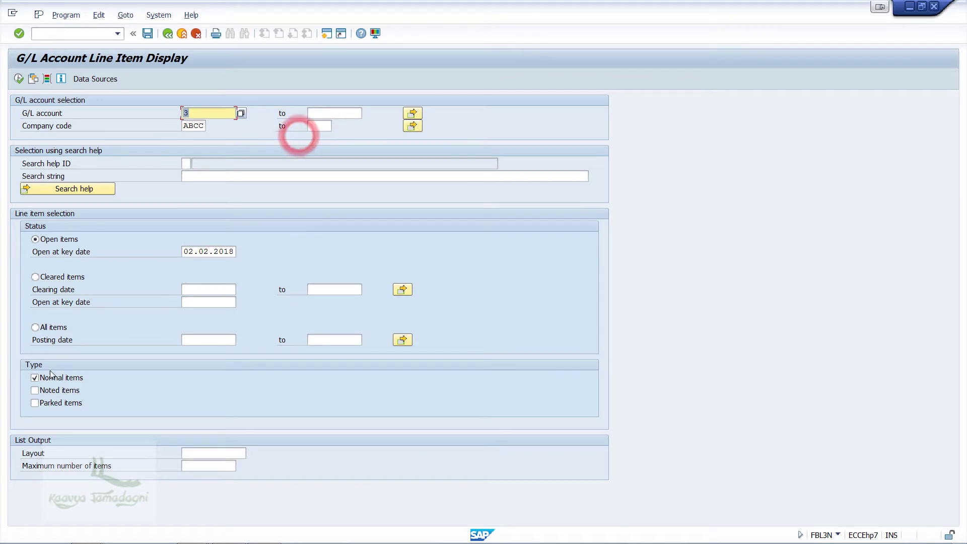
click(36, 327)
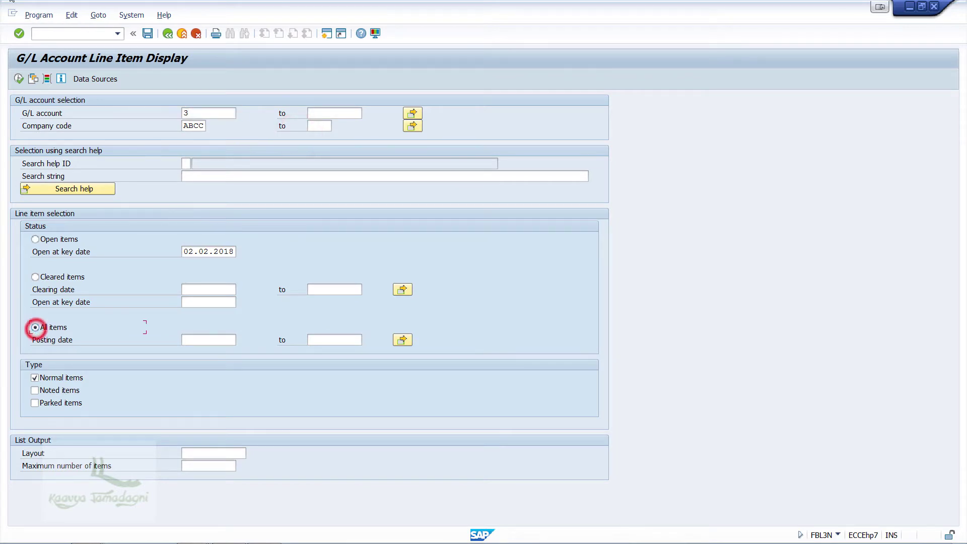
click(19, 79)
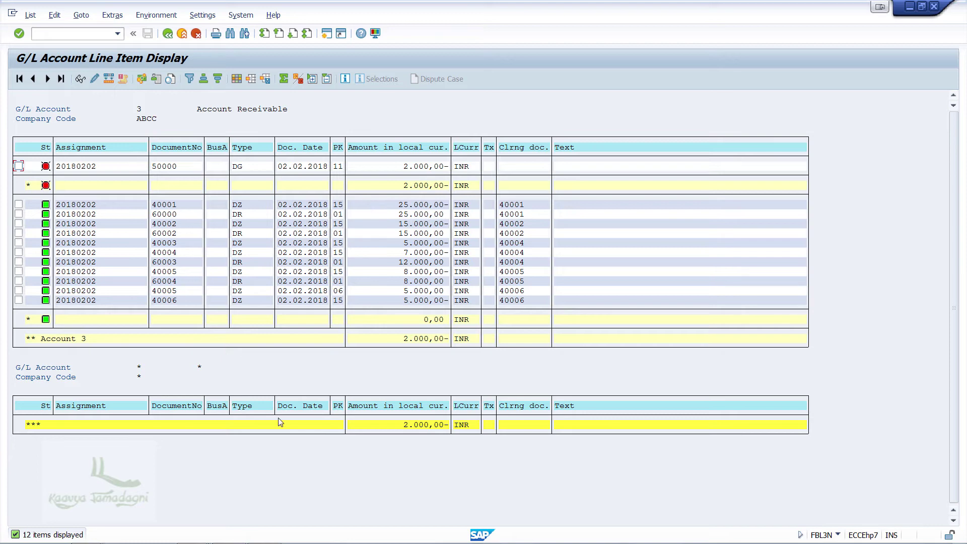
mouse_move(76, 539)
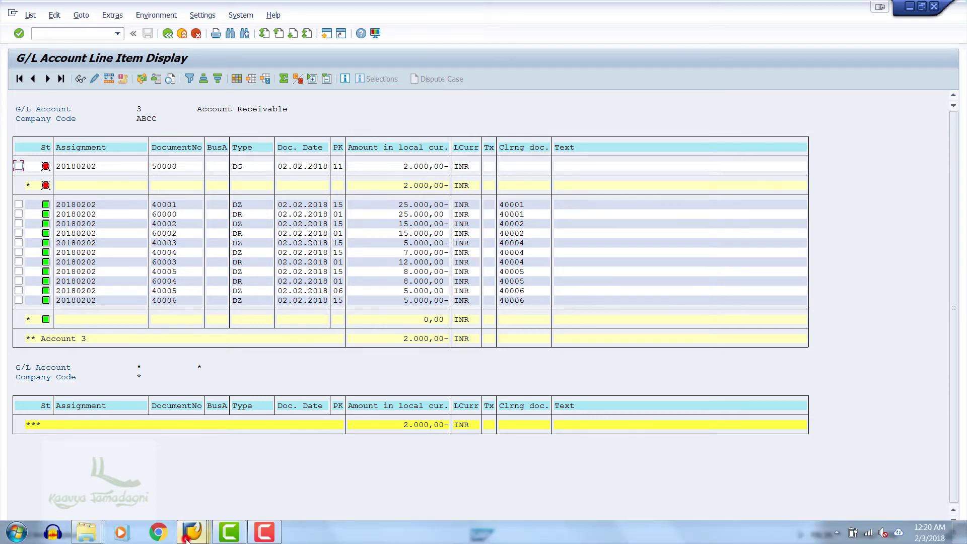
- Switch back to the credit memo session, leave that transaction with /n and open the FB70 Invoice entry under Accounts Receivable
mouse_move(186, 534)
click(344, 476)
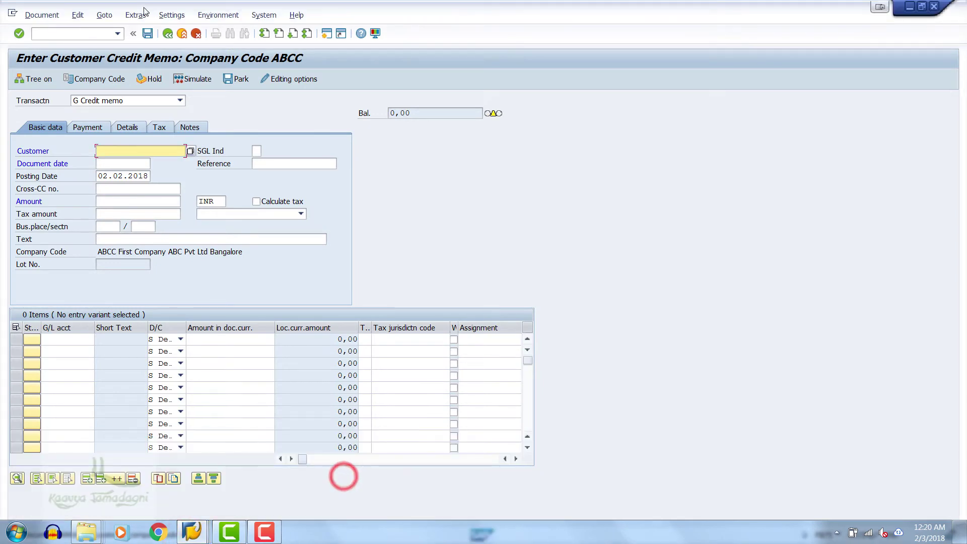
click(81, 34)
text(/n)
key(Return)
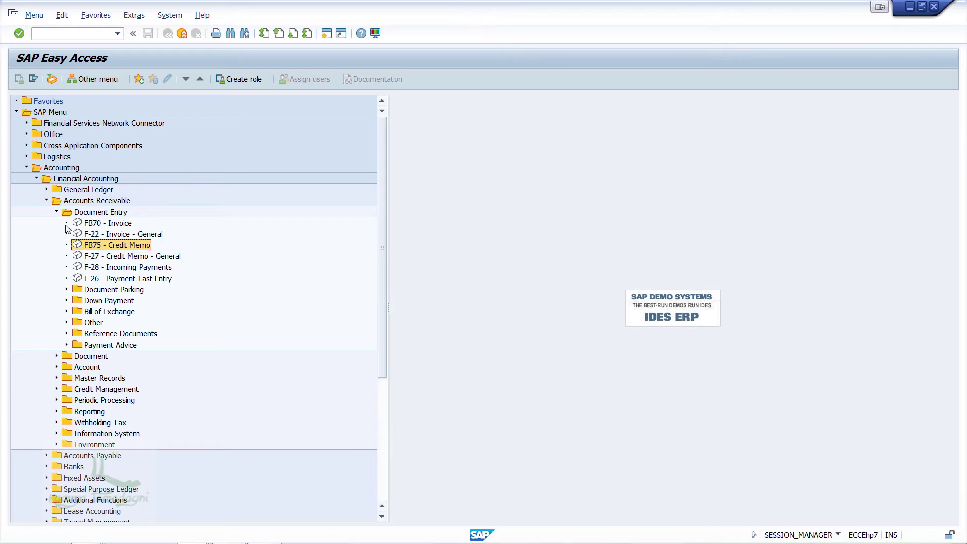
click(100, 212)
double_click(124, 226)
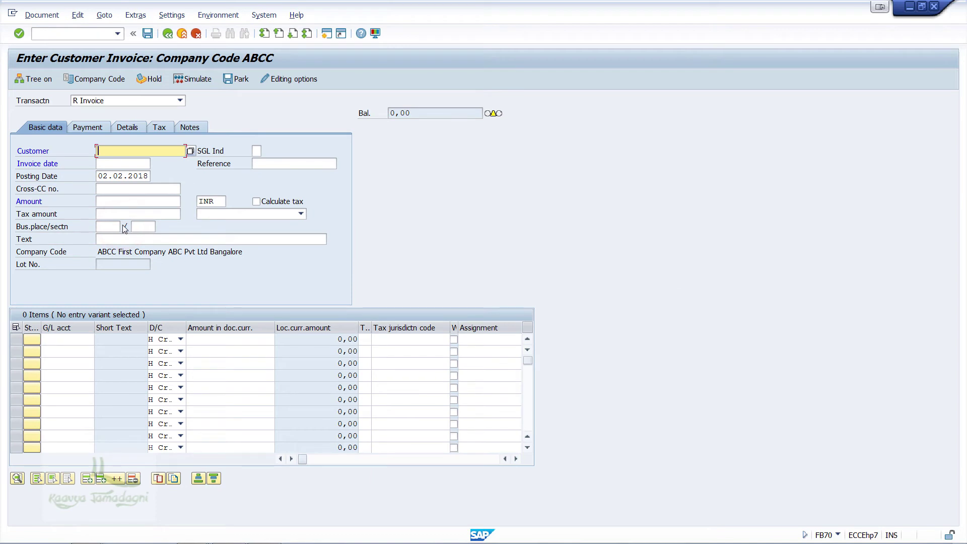
- Fill in the invoice header with Ebay's customer number, invoice date 02.02.2018 and an amount of 22000 INR
text(900001)
click(129, 163)
key(F4)
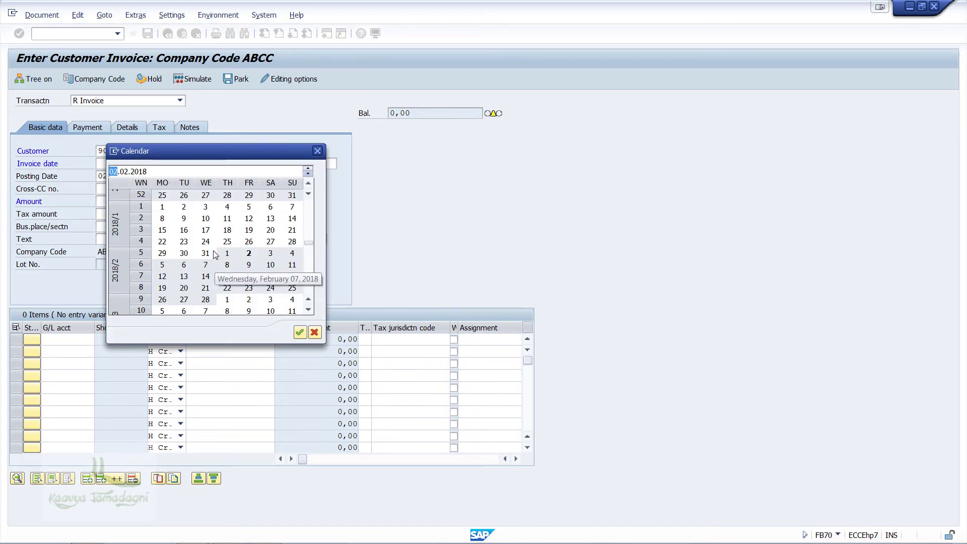
double_click(248, 253)
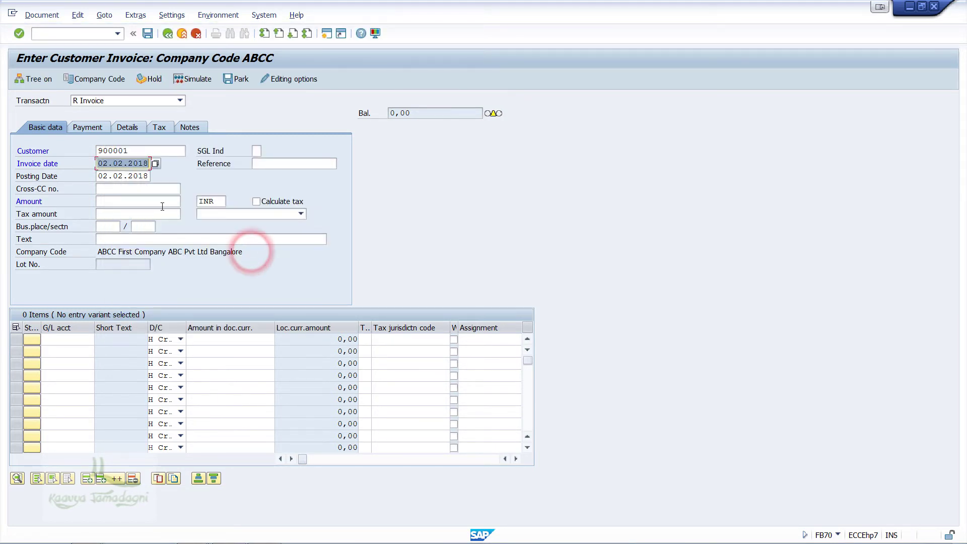
click(161, 201)
text(22)
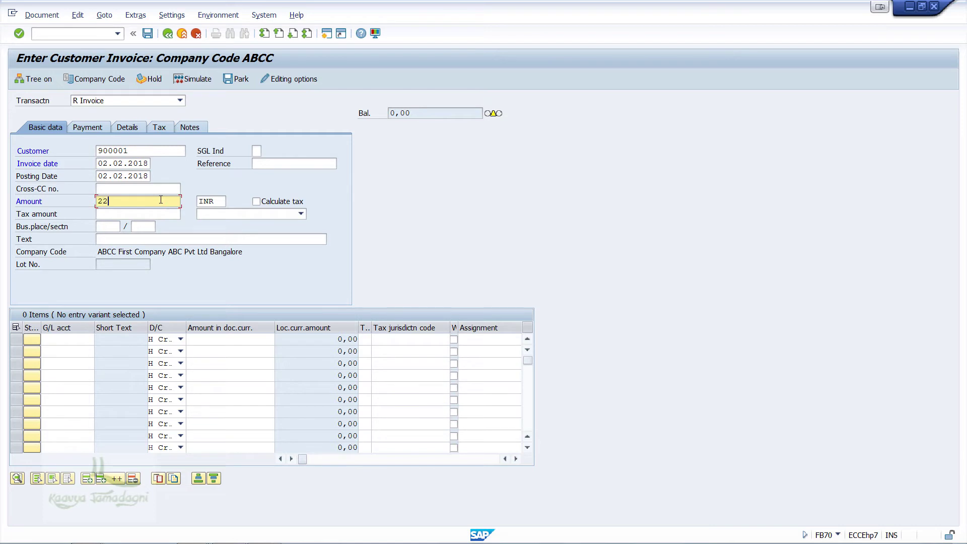
text(000)
- Look up the G/L accounts of company code ABCC and assign Credit Sales to the first invoice line item
click(49, 339)
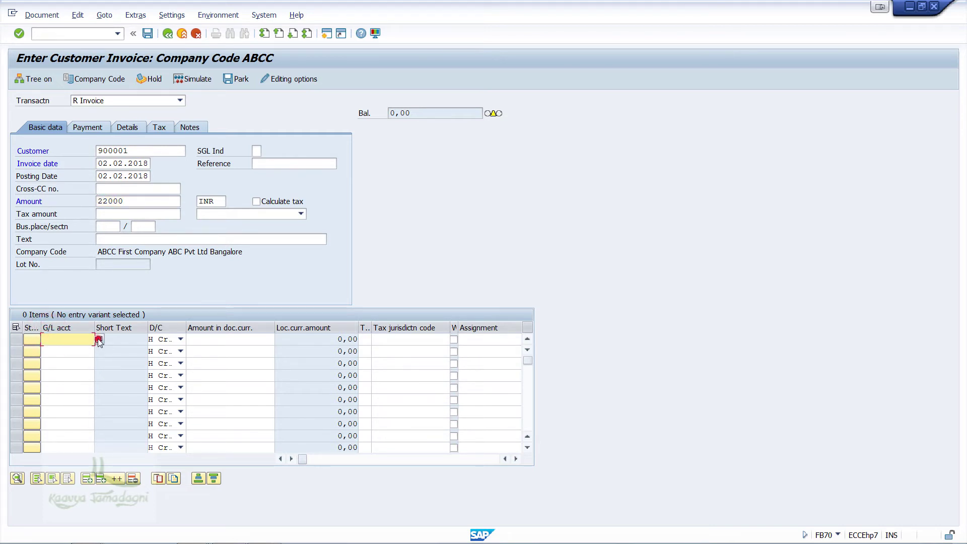
click(98, 340)
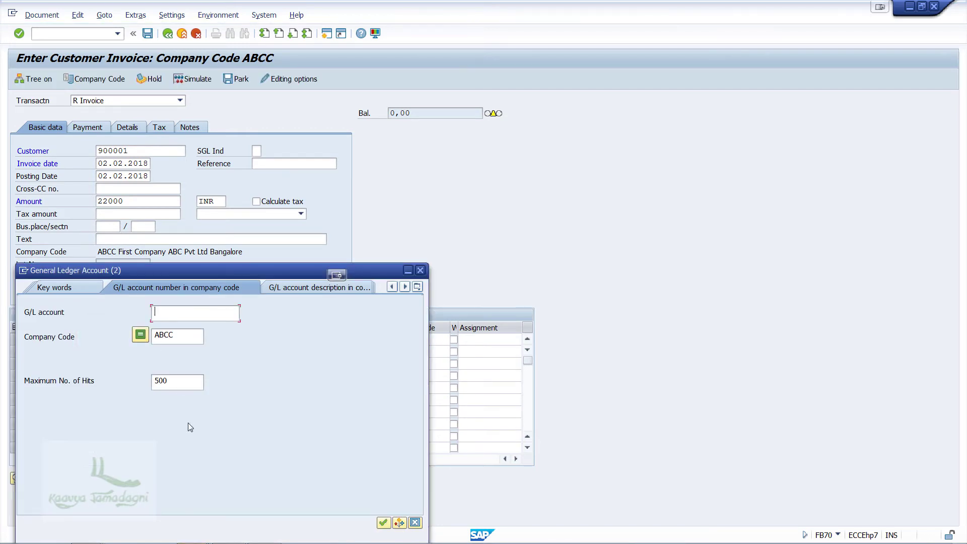
click(384, 522)
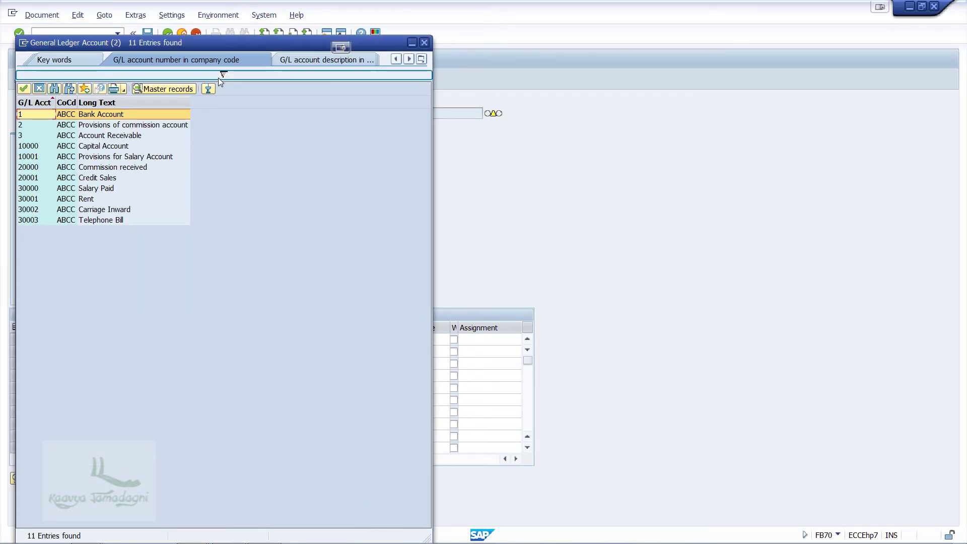
drag(264, 43, 455, 52)
drag(551, 85, 494, 53)
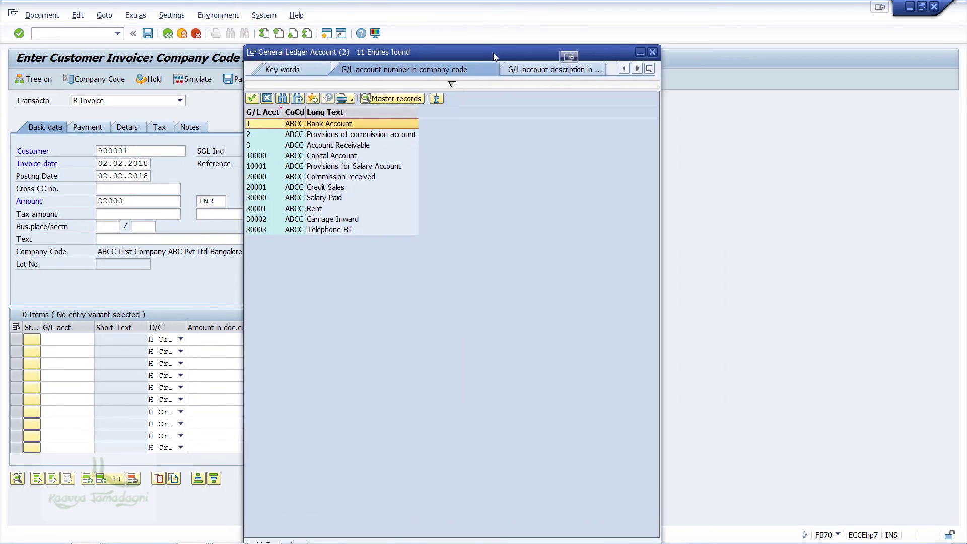
double_click(333, 187)
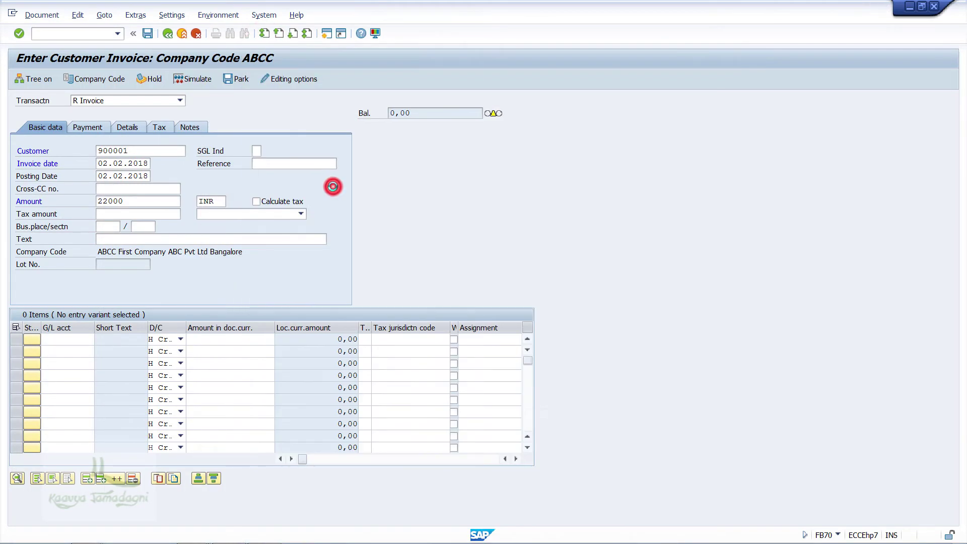
- Set the Credit Sales line amount to 22000, and simulate and post the customer invoice
click(247, 342)
text(22000)
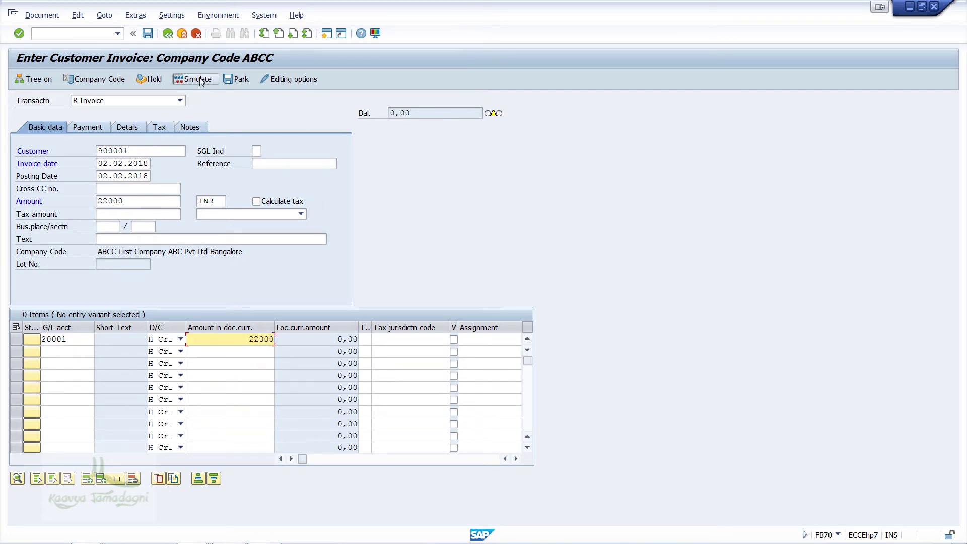
click(198, 79)
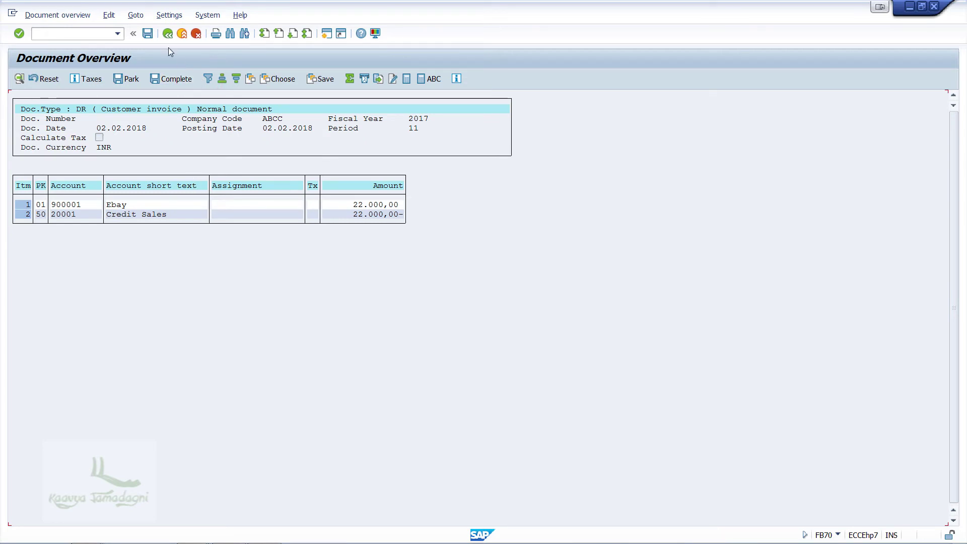
click(147, 33)
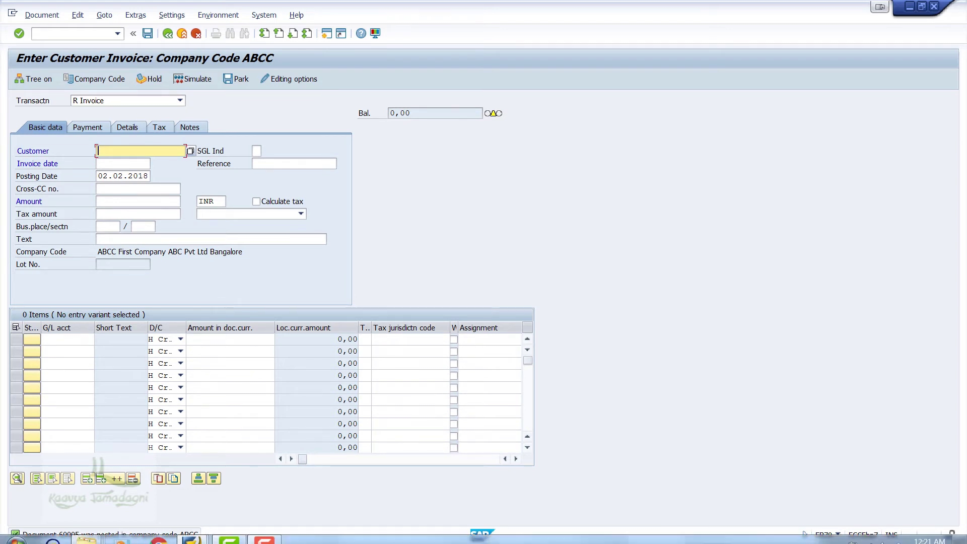
- Switch to the Customer Line Item Display session and refresh the list to check Ebay's open items after the invoice
click(189, 532)
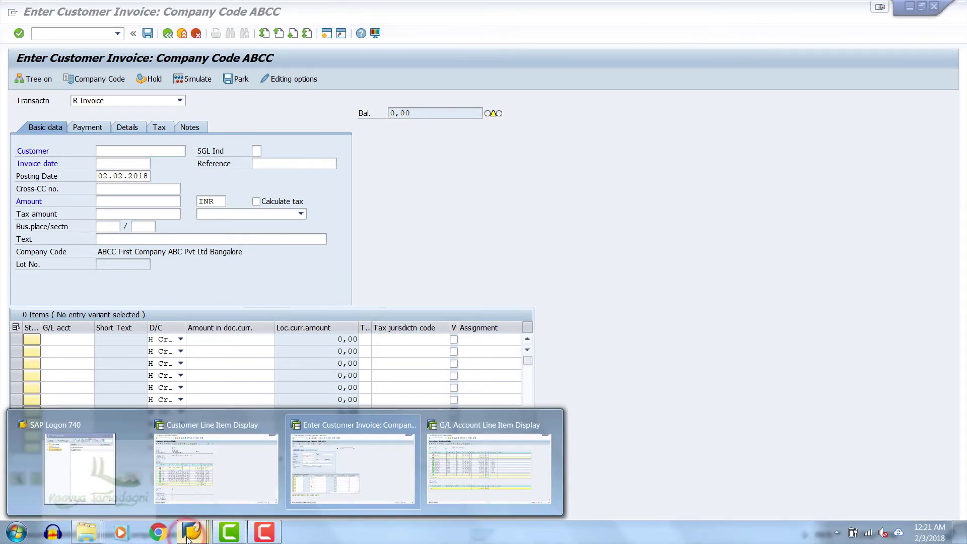
click(219, 478)
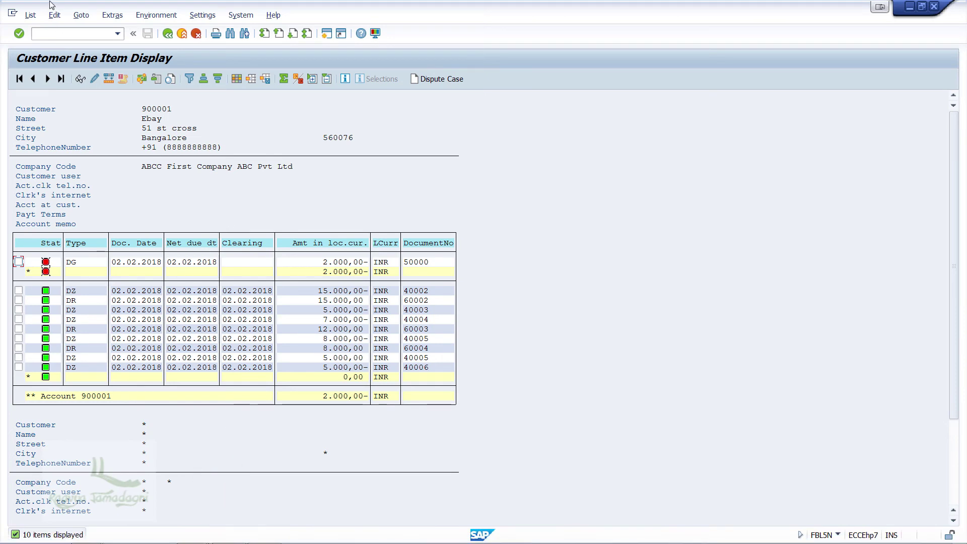
click(30, 15)
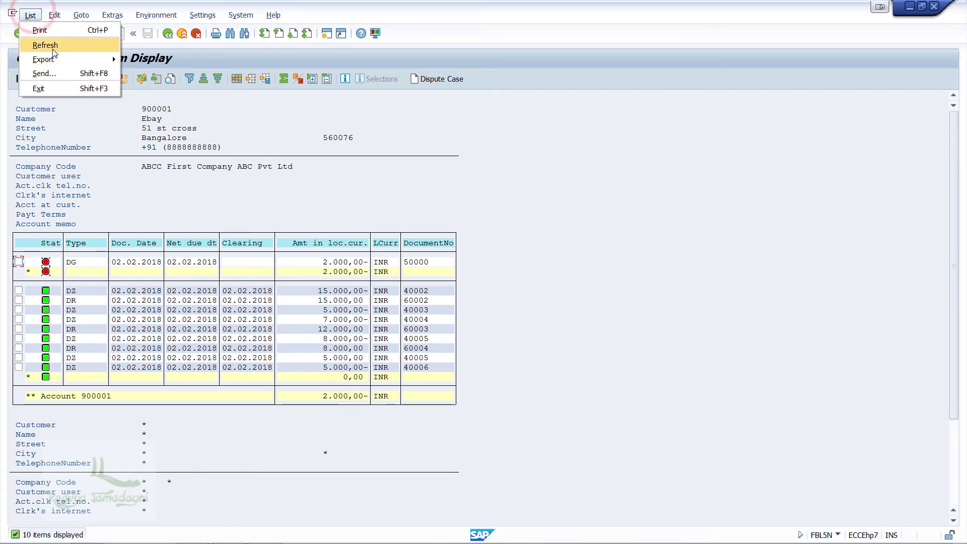
click(46, 45)
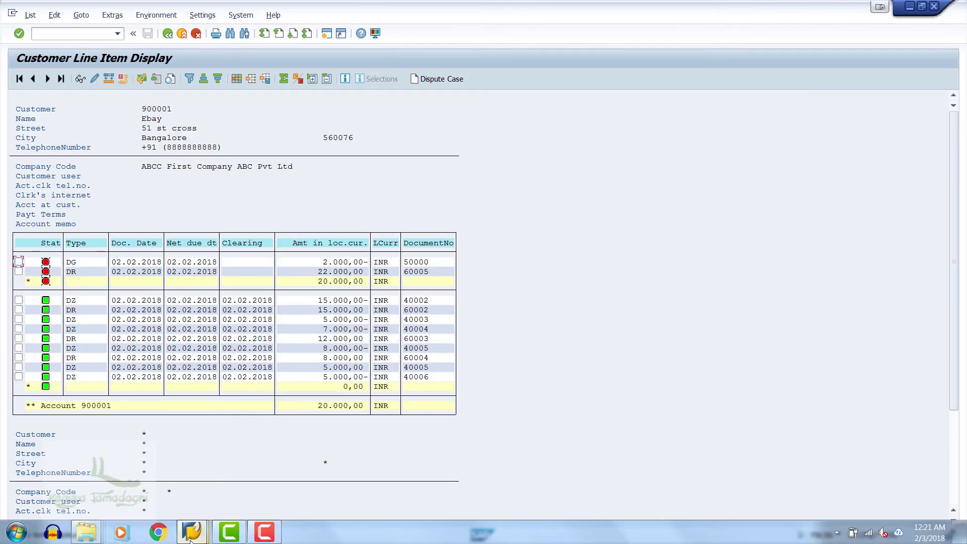
- Switch to the G/L Account Line Item Display session and refresh the Account Receivable items to check the posted invoice
mouse_move(191, 531)
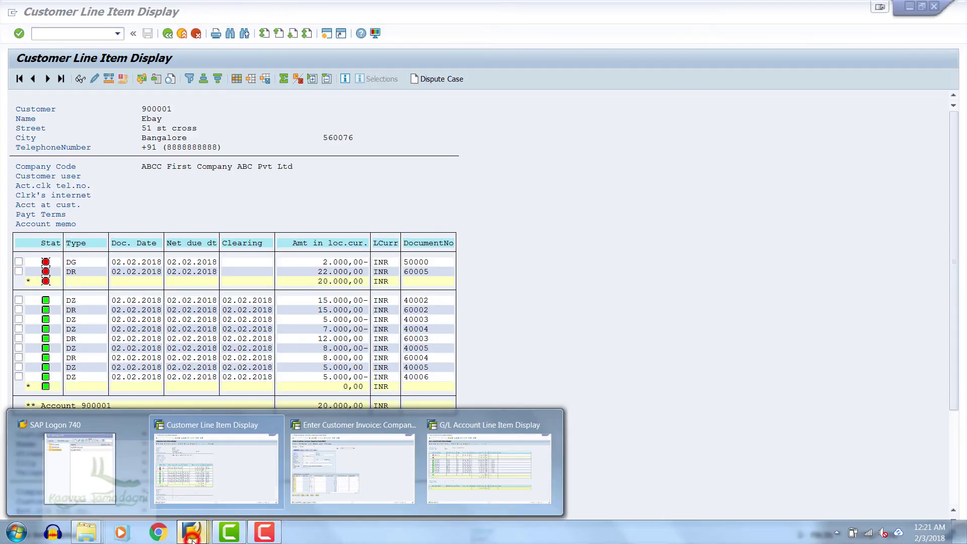
click(504, 477)
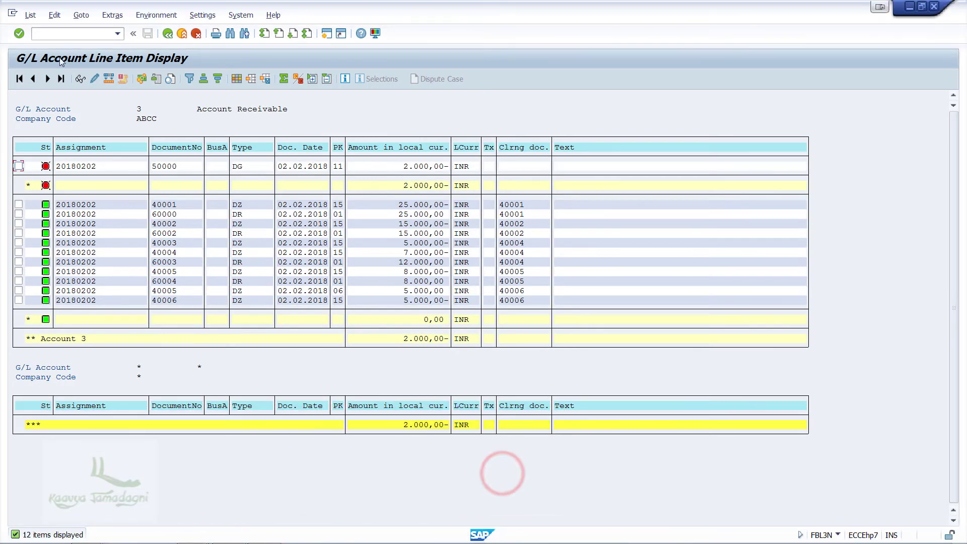
click(31, 16)
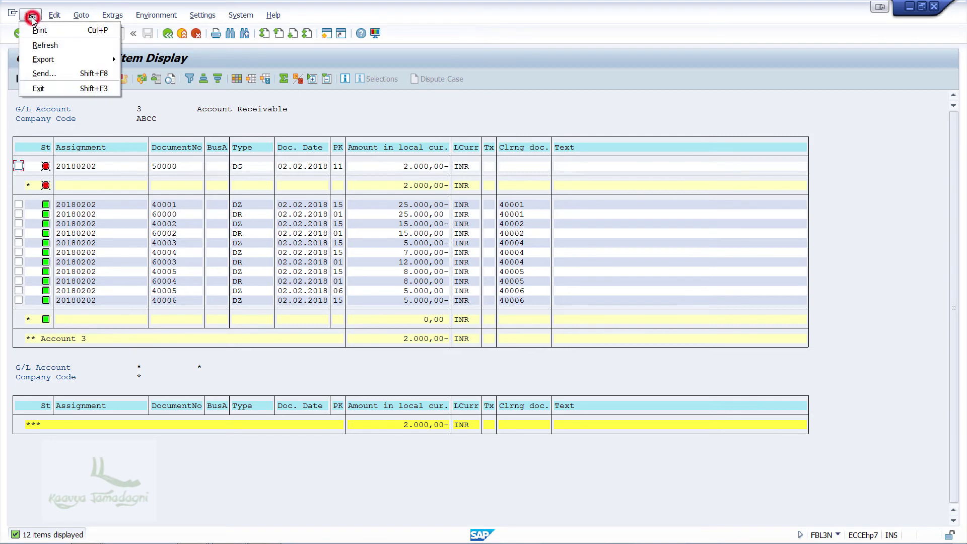
click(59, 43)
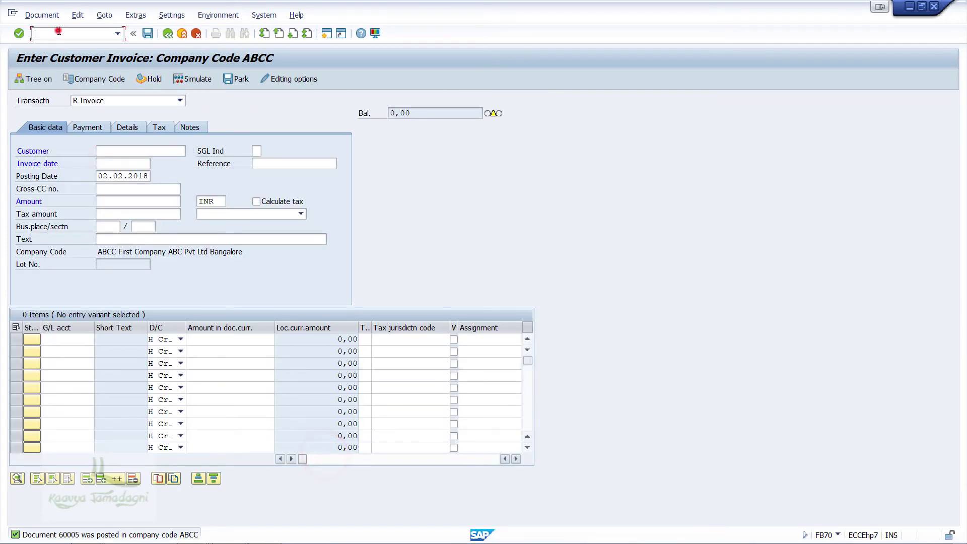
- Leave the customer invoice transaction with /n and open F-28 Incoming Payments under Accounts Receivable document entry
click(59, 31)
text(/n)
key(Return)
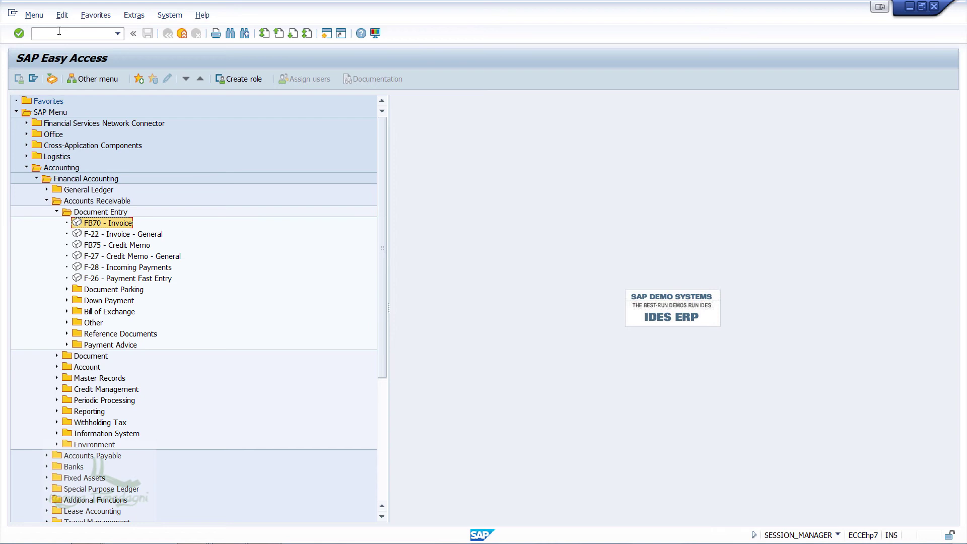
click(154, 268)
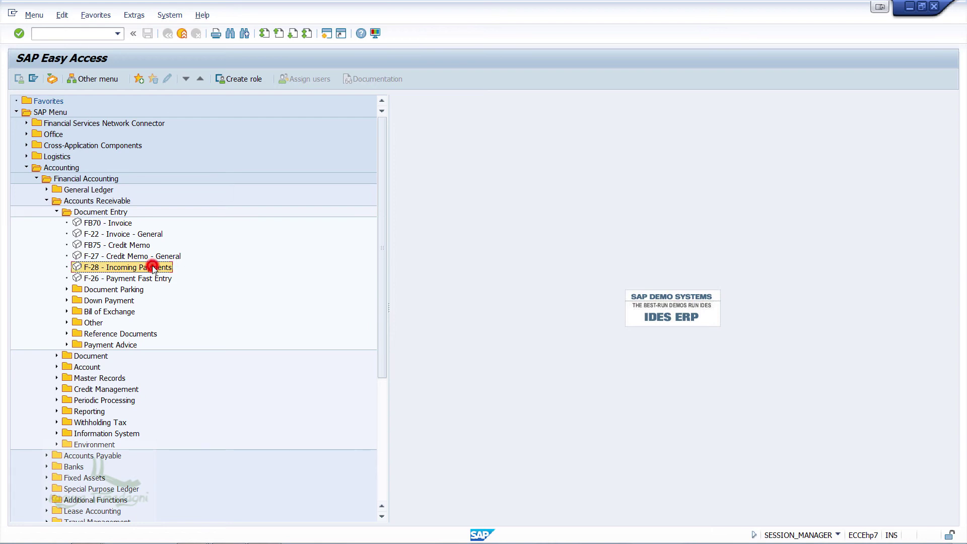
double_click(153, 268)
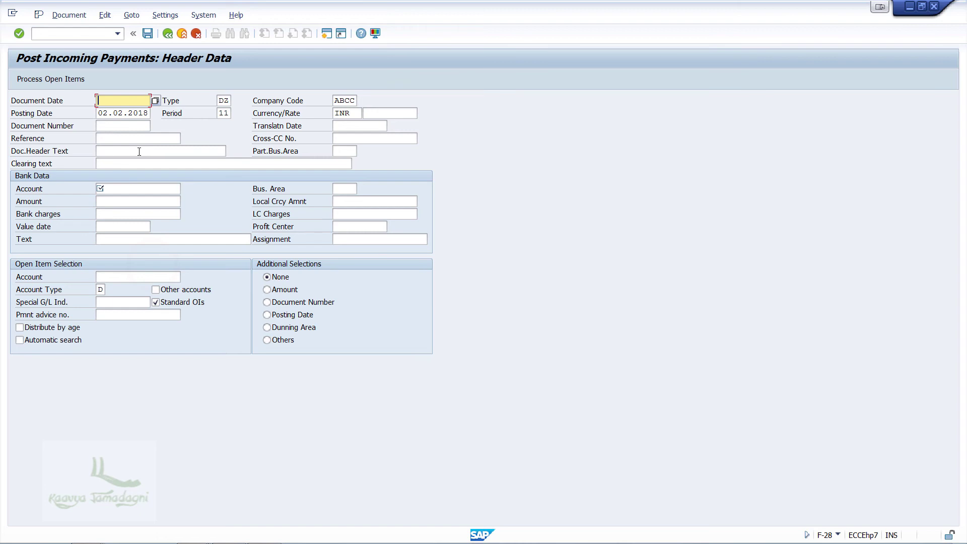
- Enter the payment header with document date 02.02.2018, the Bank Account G/L account as bank account and an amount of 20000
click(155, 100)
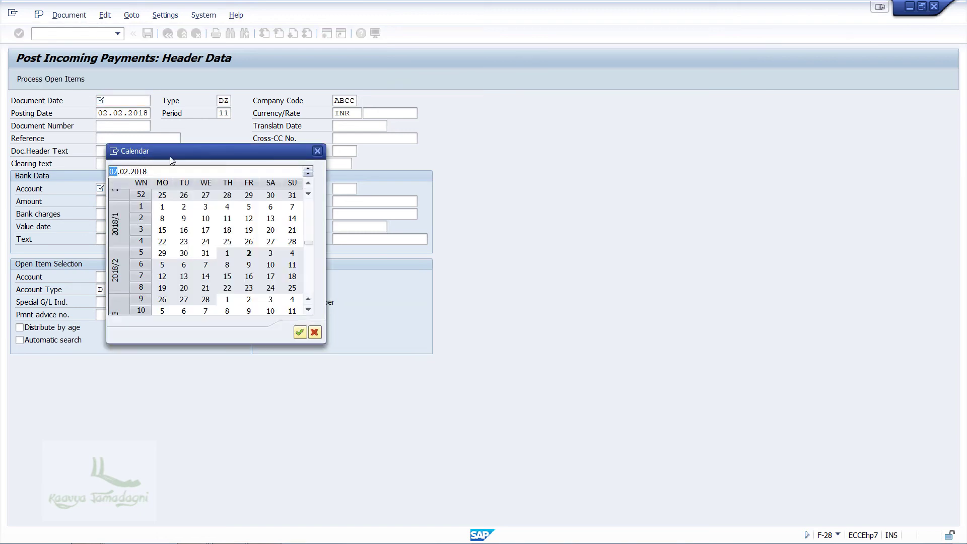
double_click(249, 253)
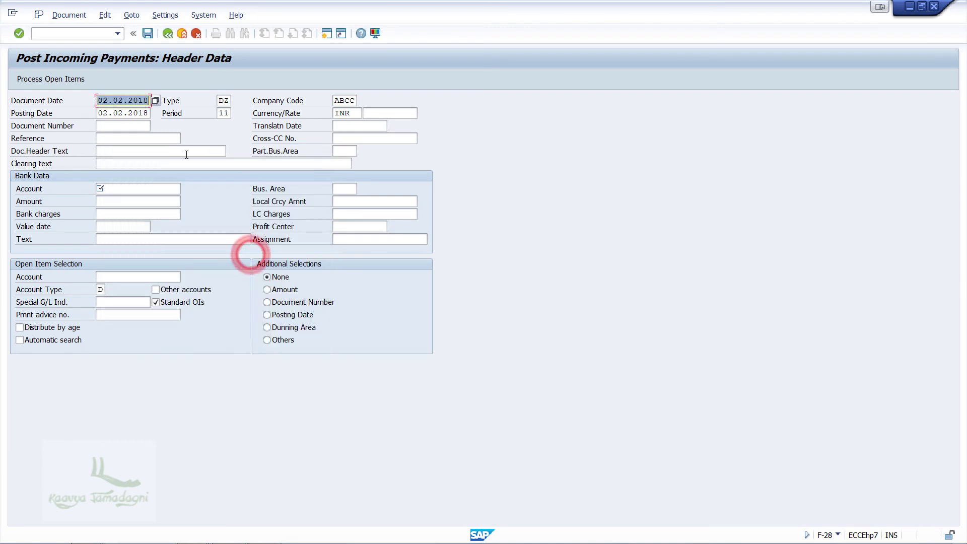
click(125, 189)
text(1)
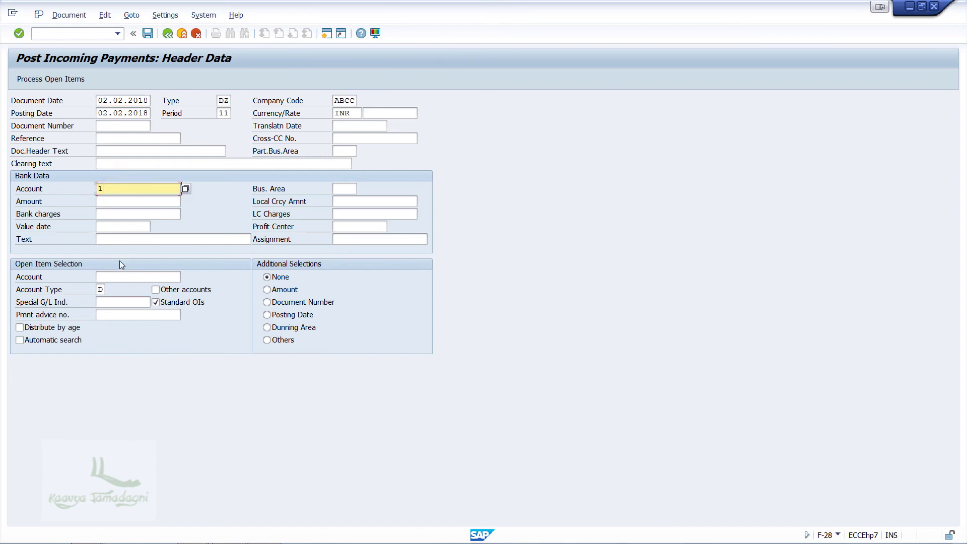
click(121, 273)
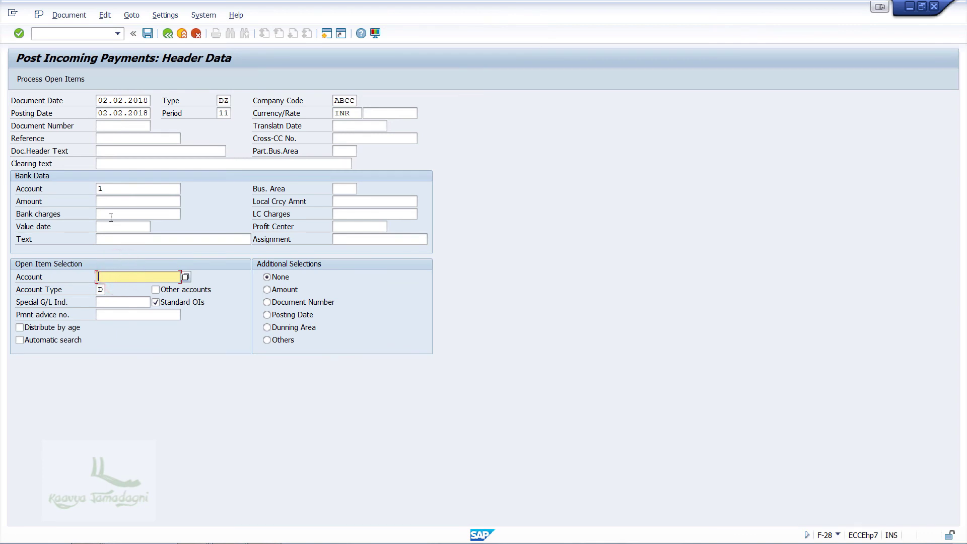
click(109, 200)
text(20000)
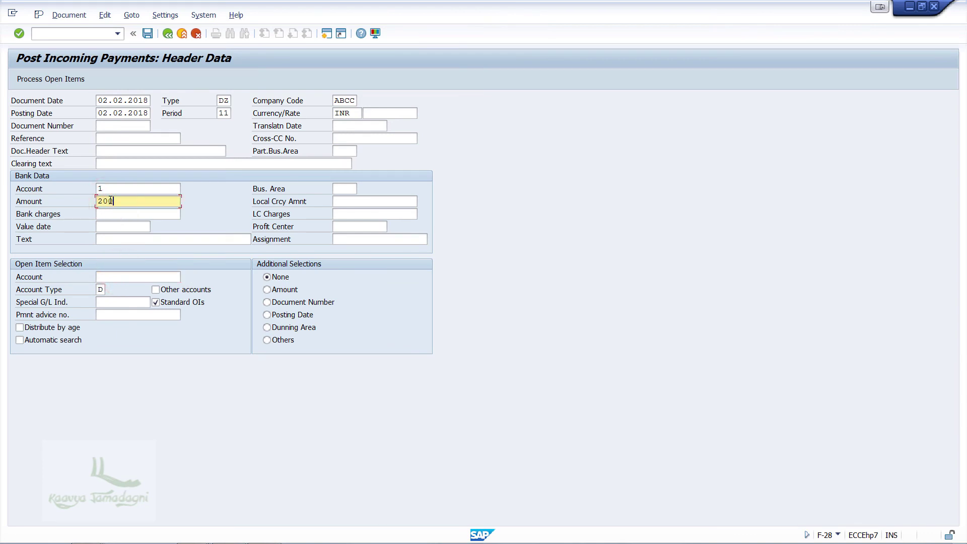
- Select Ebay's customer account for open items, process its credit memo and invoice, and post the incoming payment
click(120, 276)
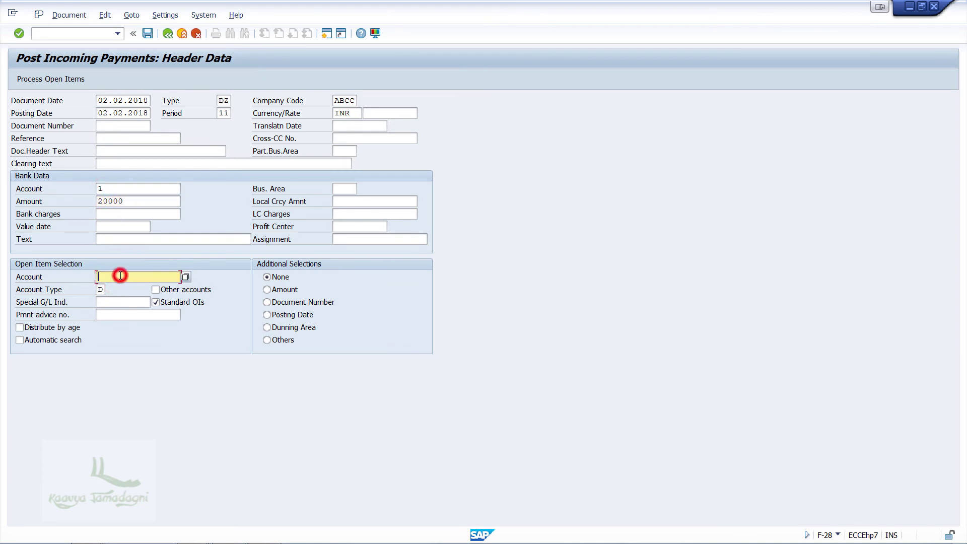
text(900001)
click(65, 81)
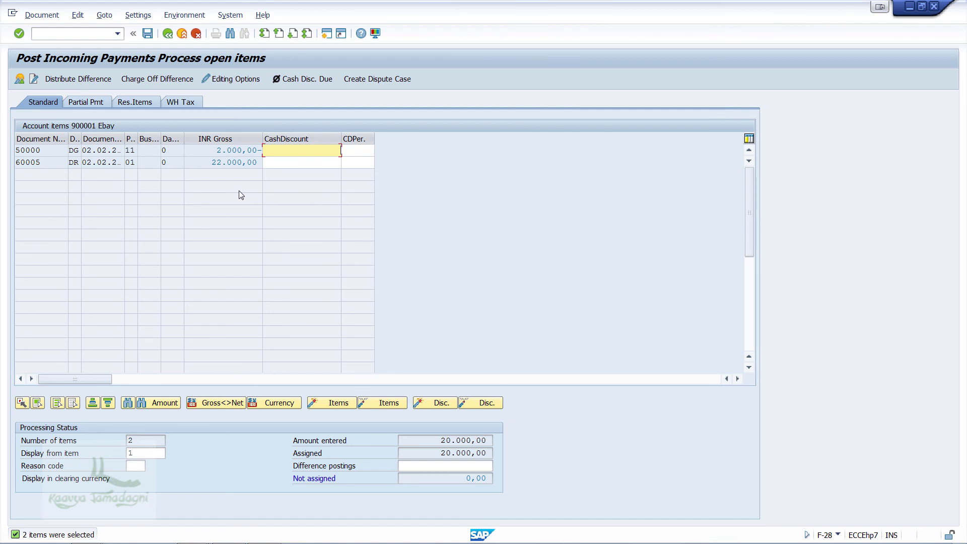
click(148, 35)
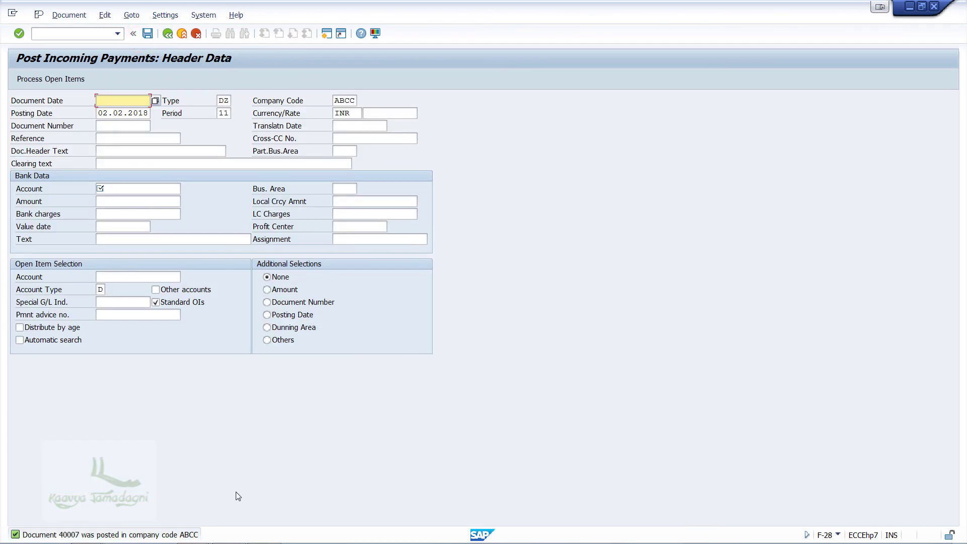
- Return to the Customer Line Item Display and refresh it to check the clearing of Ebay's items by the payment
mouse_move(203, 522)
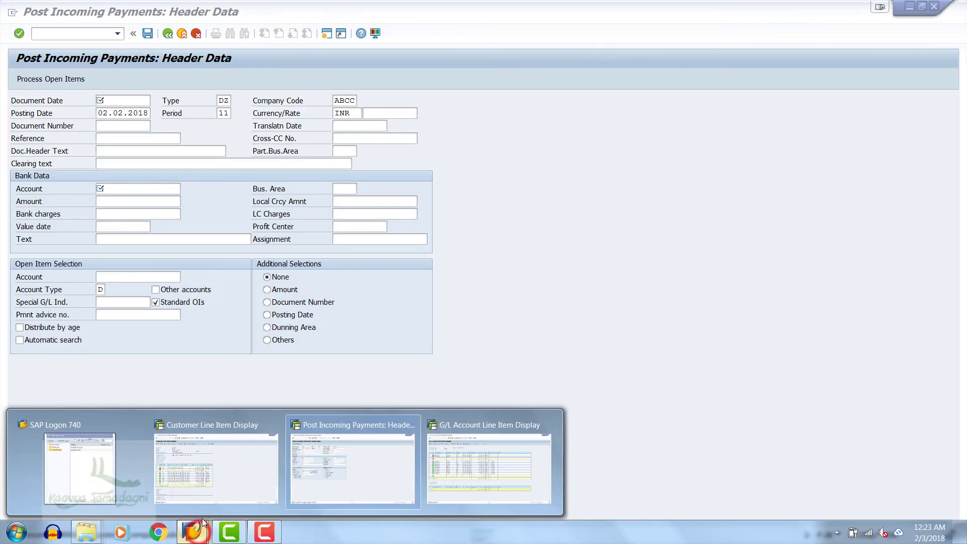
click(231, 475)
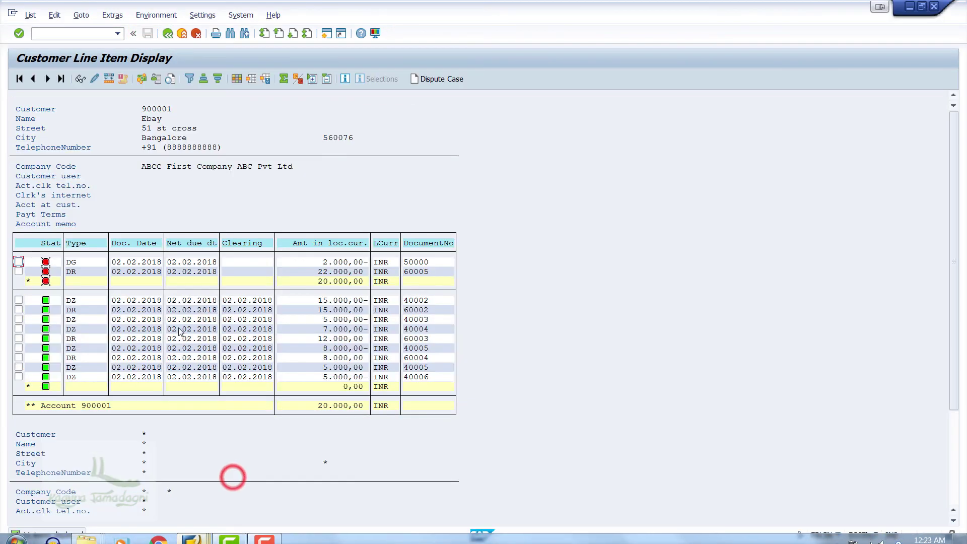
click(29, 16)
click(56, 44)
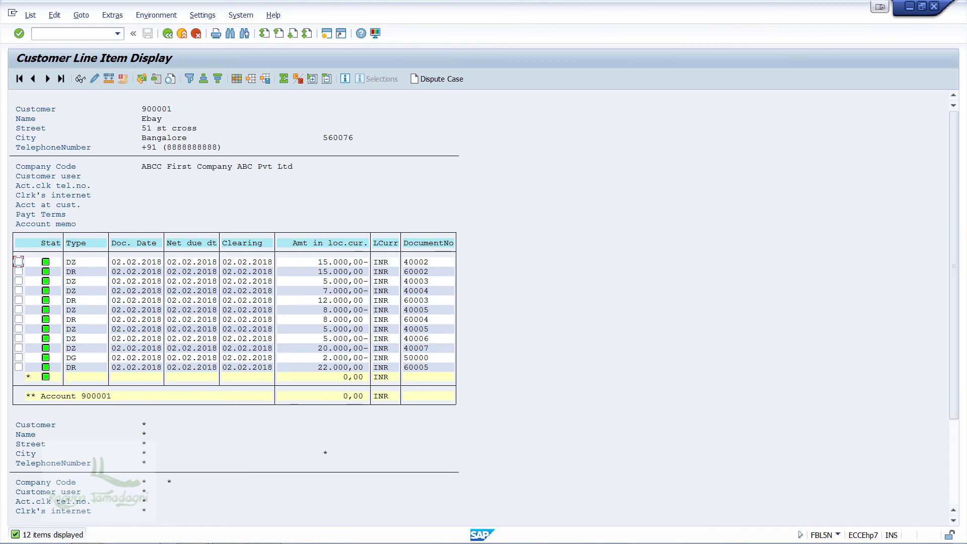
- Return to the G/L Account Line Item Display and refresh it to check the clearing of the Account Receivable items
click(200, 539)
click(485, 478)
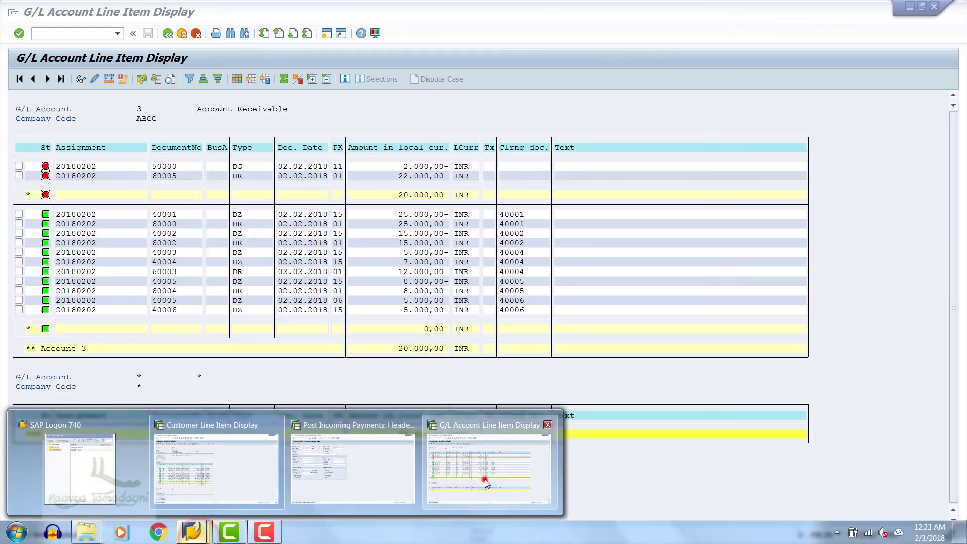
click(31, 15)
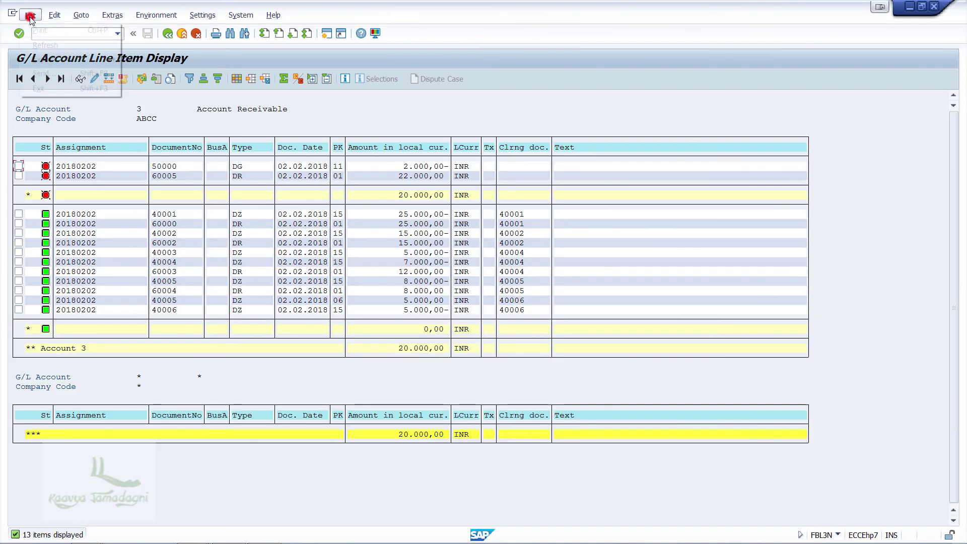
click(66, 47)
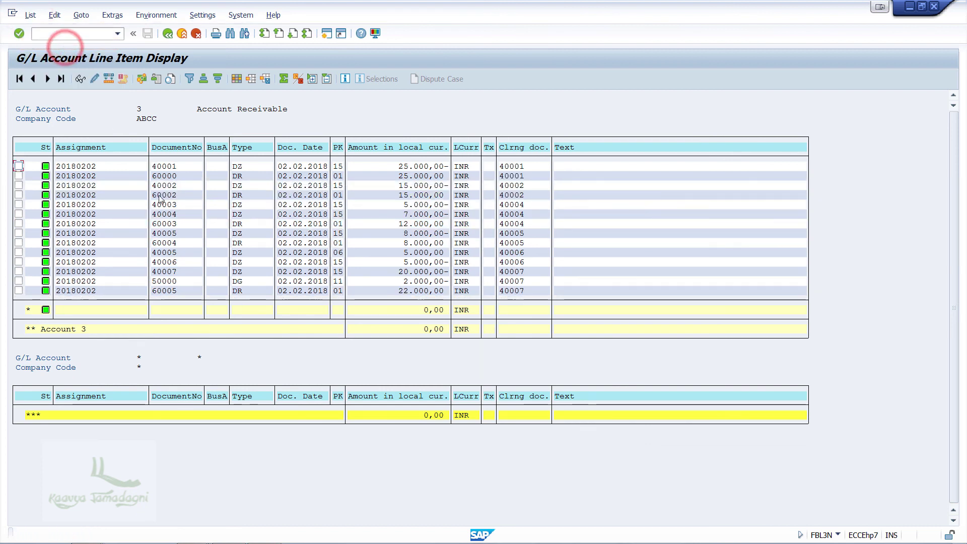